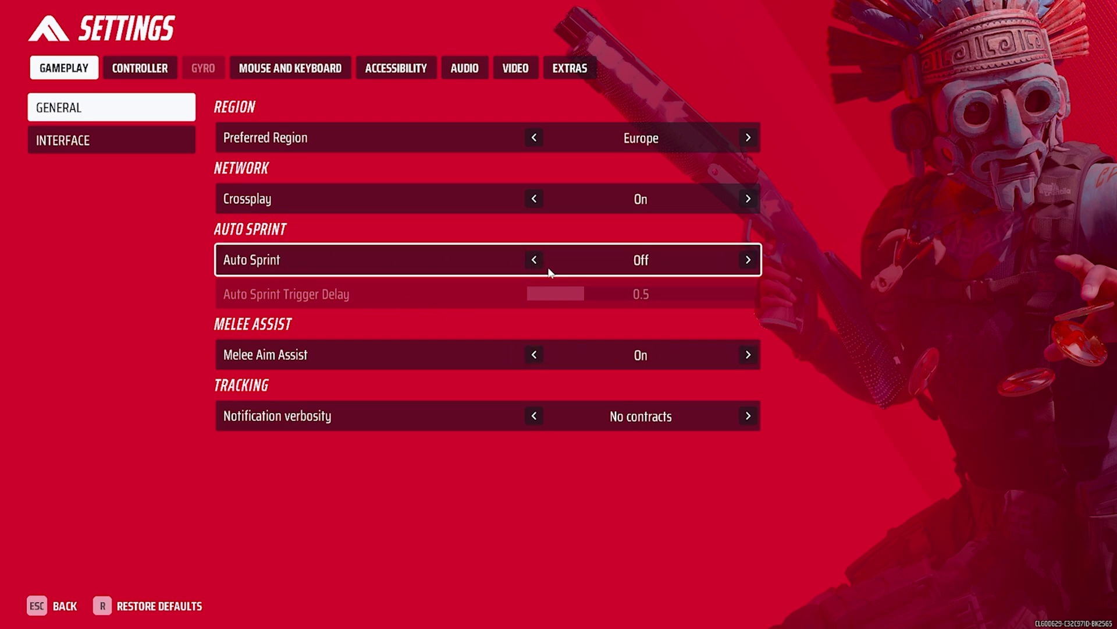
# Review the gameplay interface settings, from the team colour and name options down to the static reticle's shape, colour and outline.
pyautogui.click(116, 148)
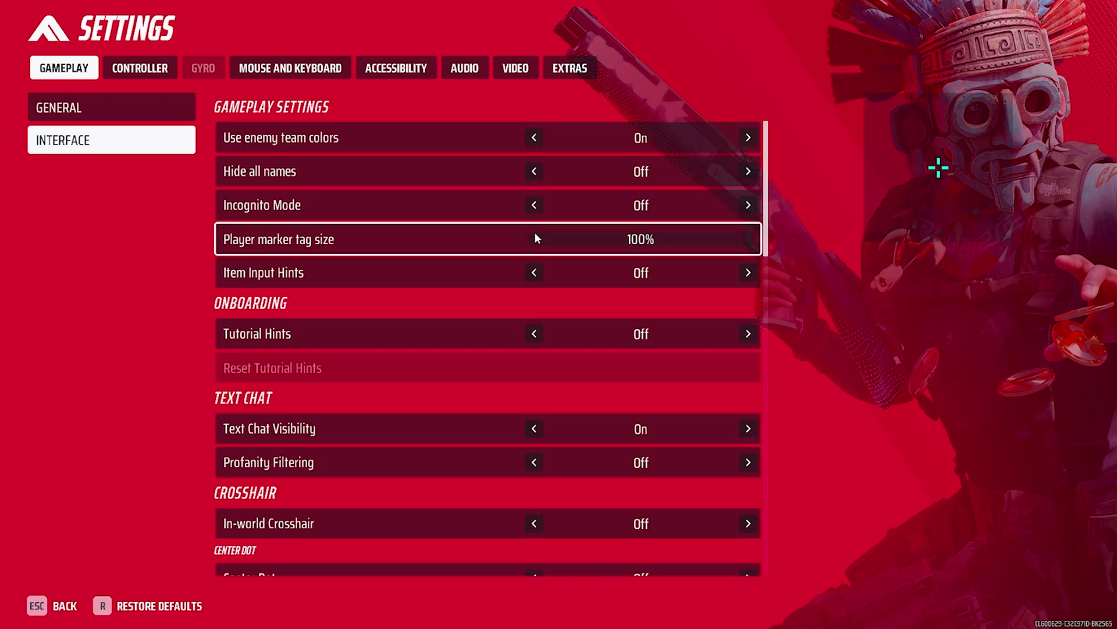
pyautogui.moveTo(768, 200); pyautogui.dragTo(766, 225)
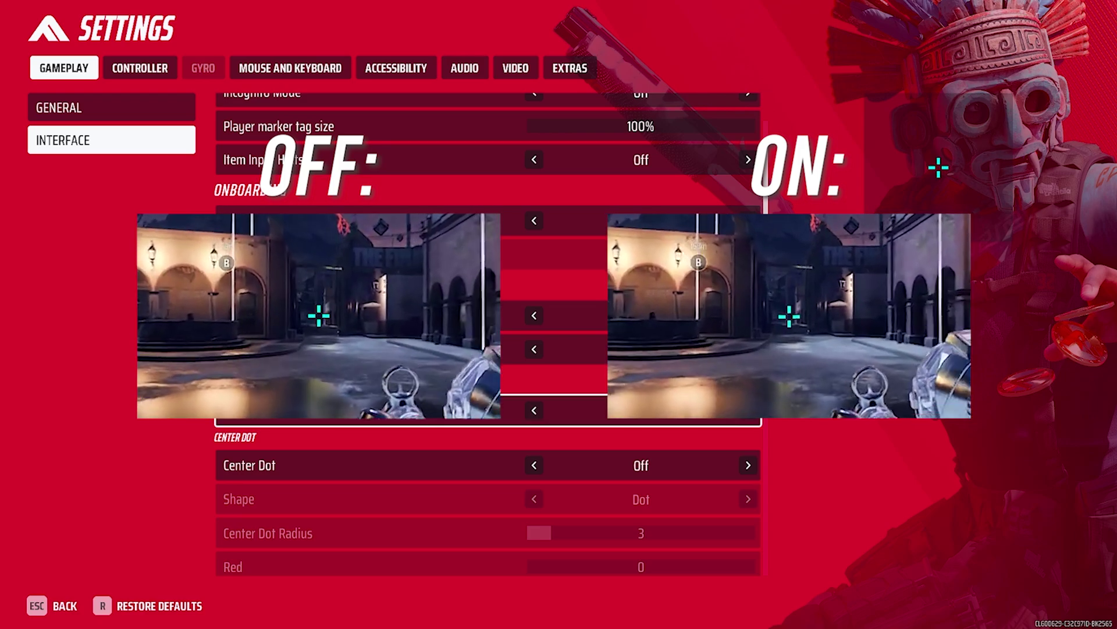
pyautogui.scroll(4, 714, 156)
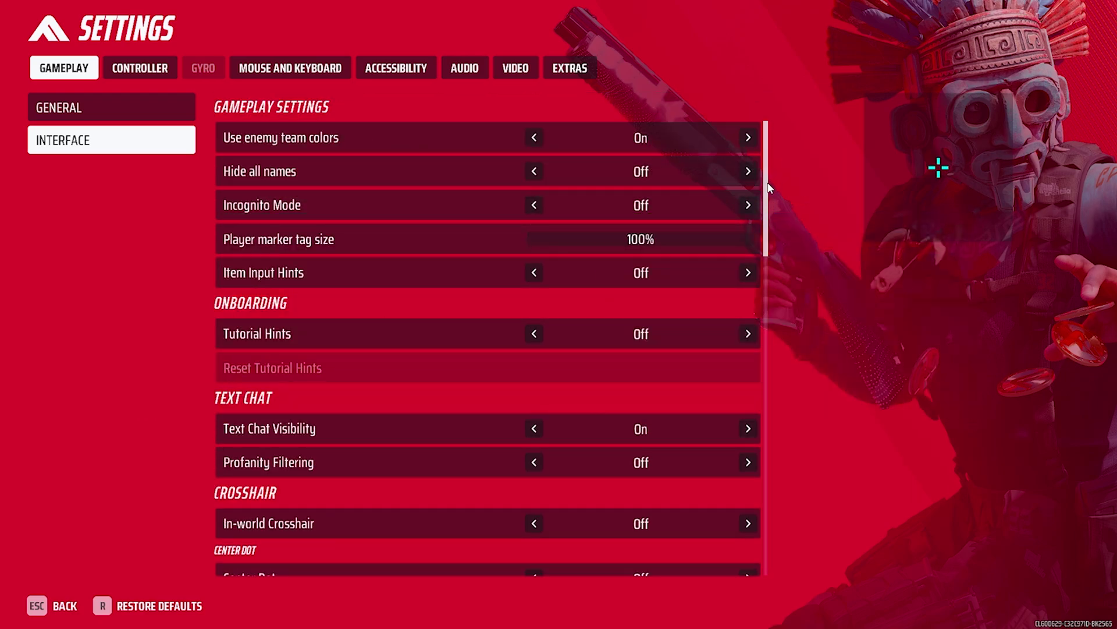
pyautogui.moveTo(768, 186); pyautogui.dragTo(766, 498)
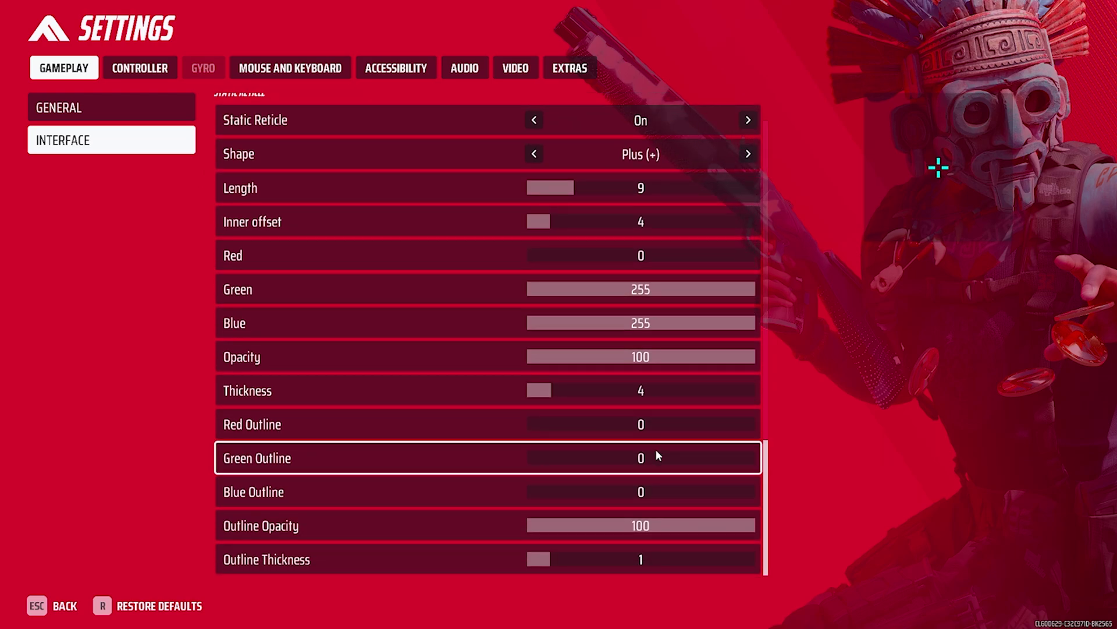
# Review the mouse sensitivity settings and the full list of key bindings down to Text Chat.
pyautogui.click(277, 66)
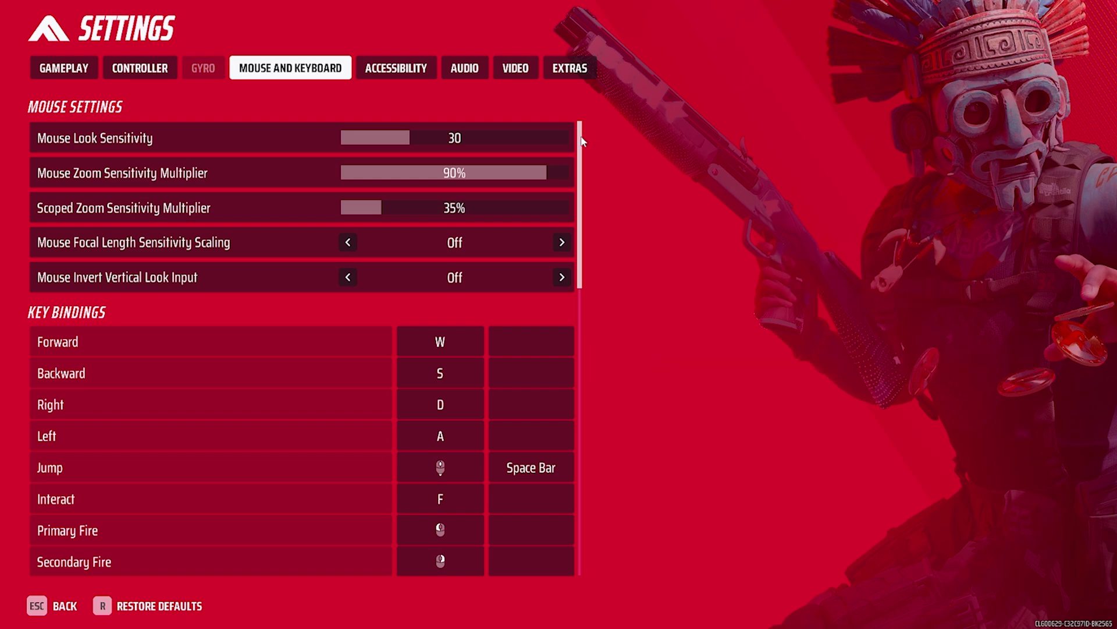
pyautogui.scroll(-5, 579, 300)
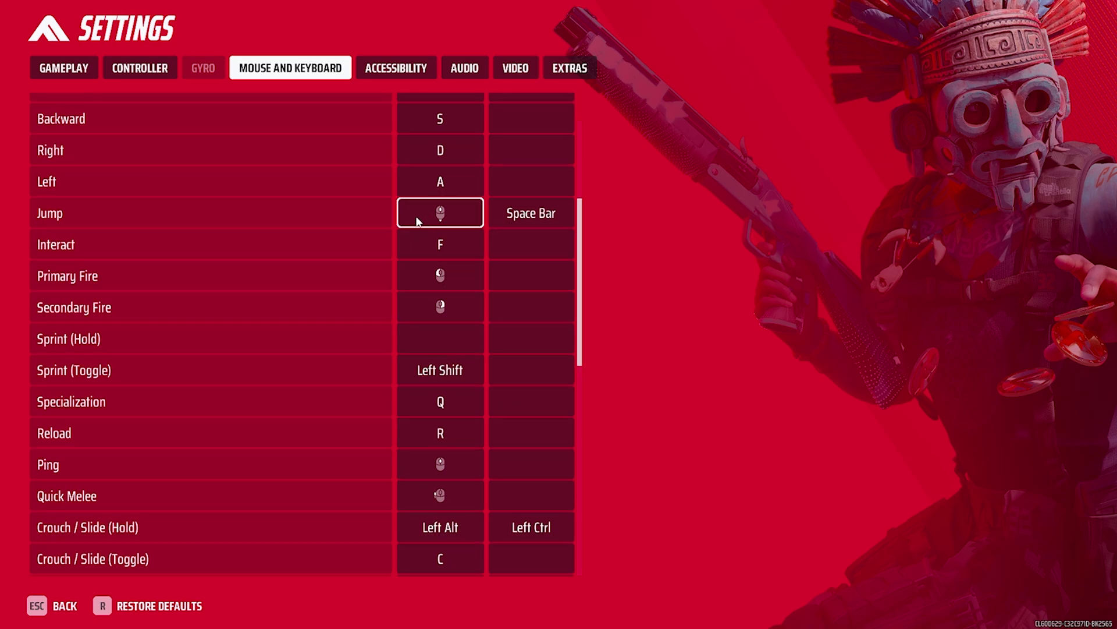
pyautogui.scroll(-5, 569, 304)
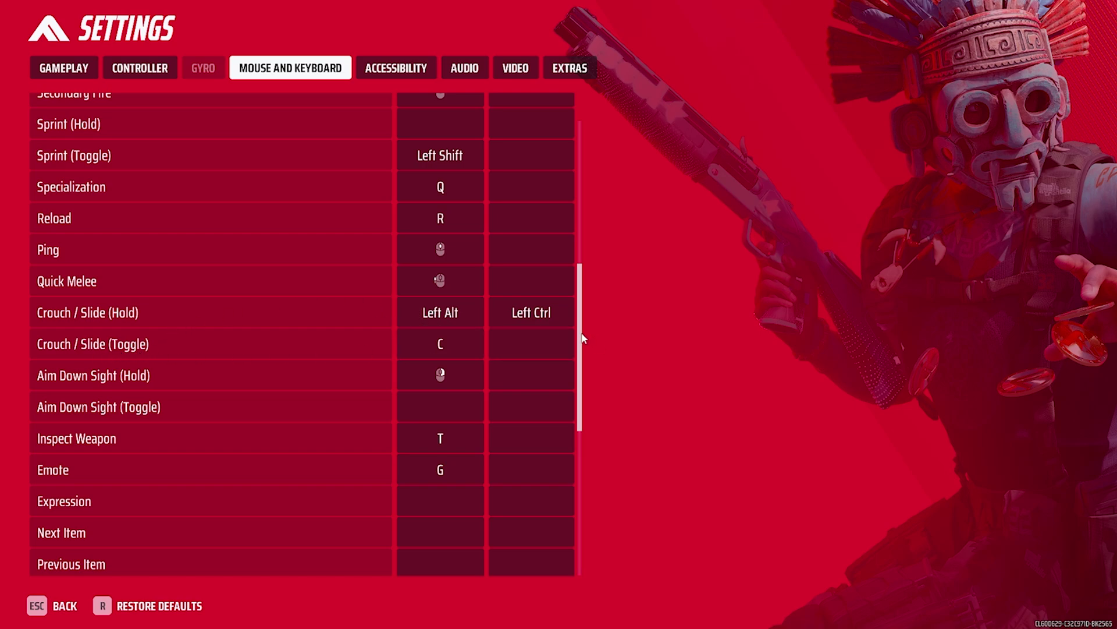
pyautogui.scroll(-3, 576, 365)
pyautogui.moveTo(575, 365); pyautogui.dragTo(573, 483)
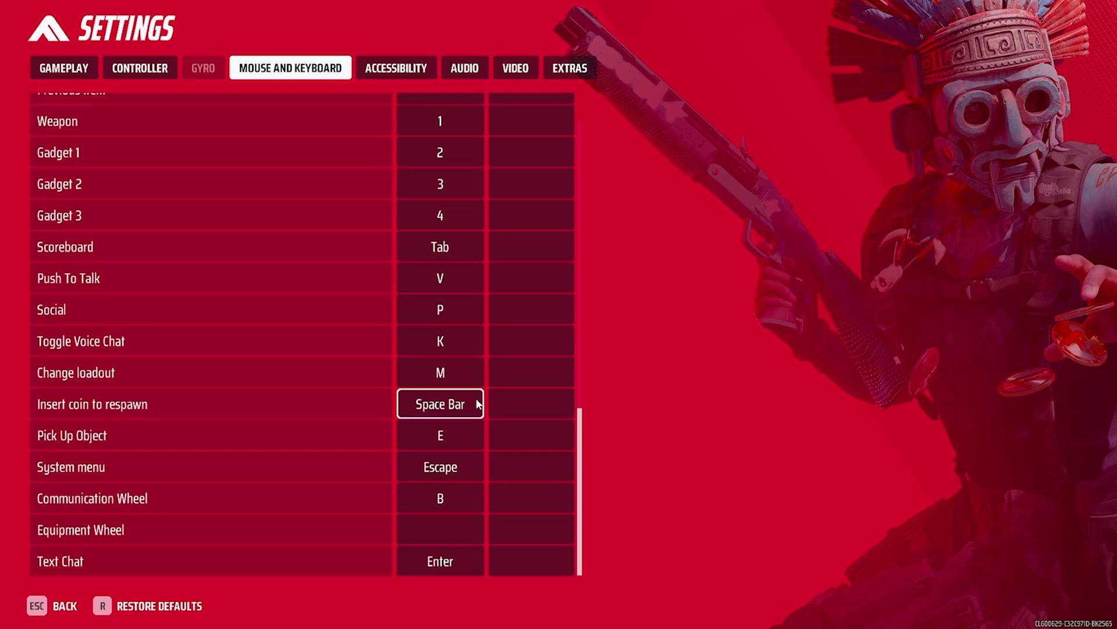
# Check the accessibility settings and the general audio volume settings down to Commentator Volume.
pyautogui.press('e')
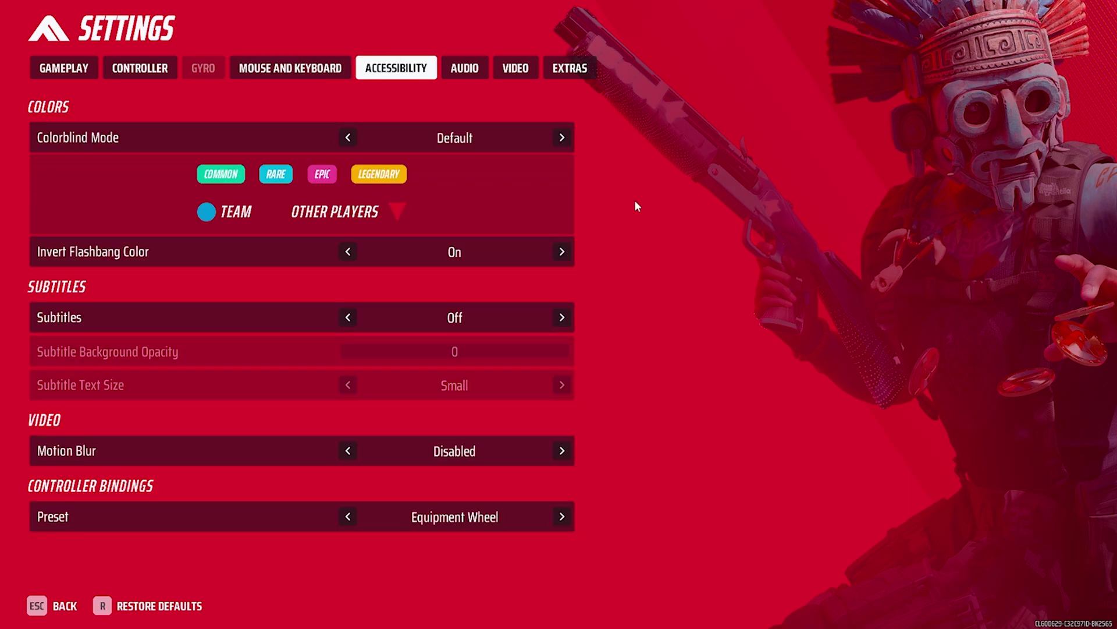
pyautogui.click(475, 73)
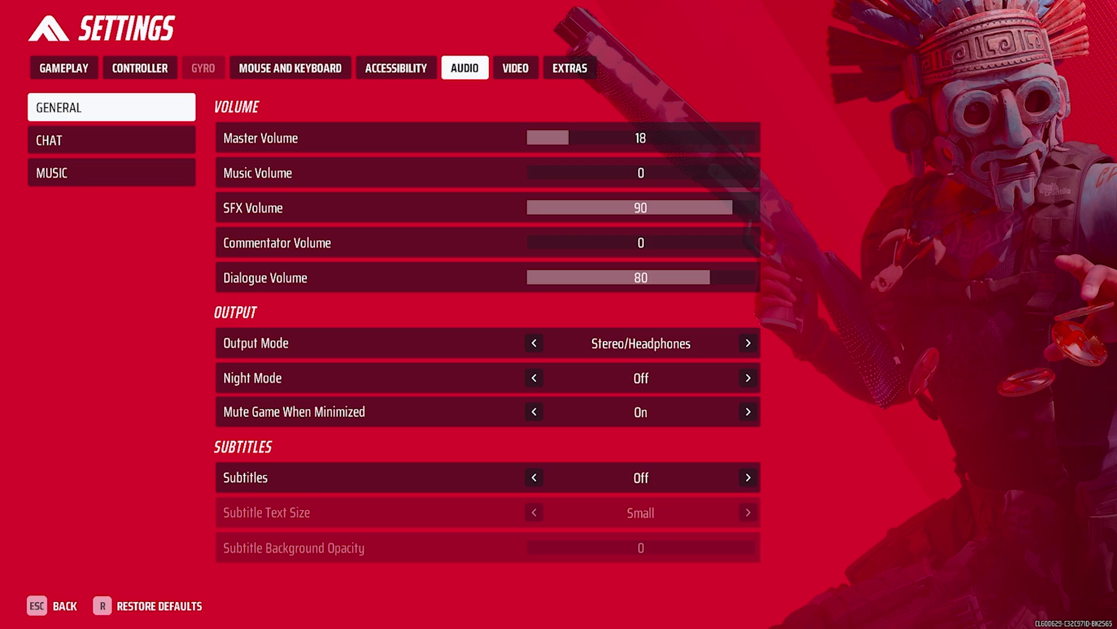
pyautogui.press('Down')
pyautogui.press('Down')
pyautogui.press('Down')
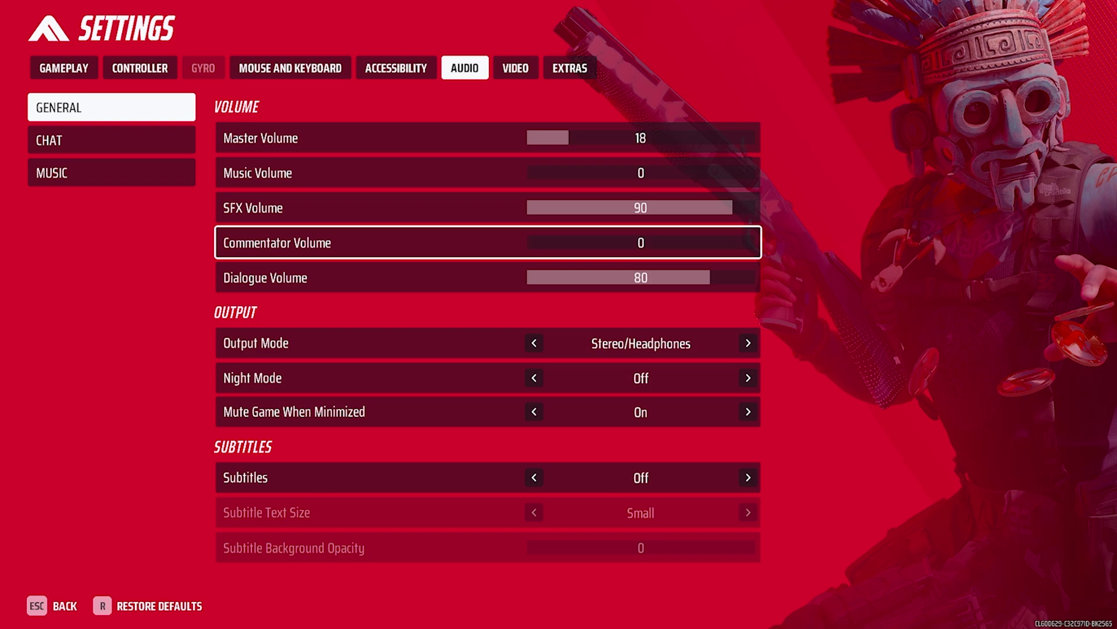
# Review the video settings, covering display and resolution, DLSS, graphics, ray tracing and the individual quality levels.
pyautogui.click(504, 67)
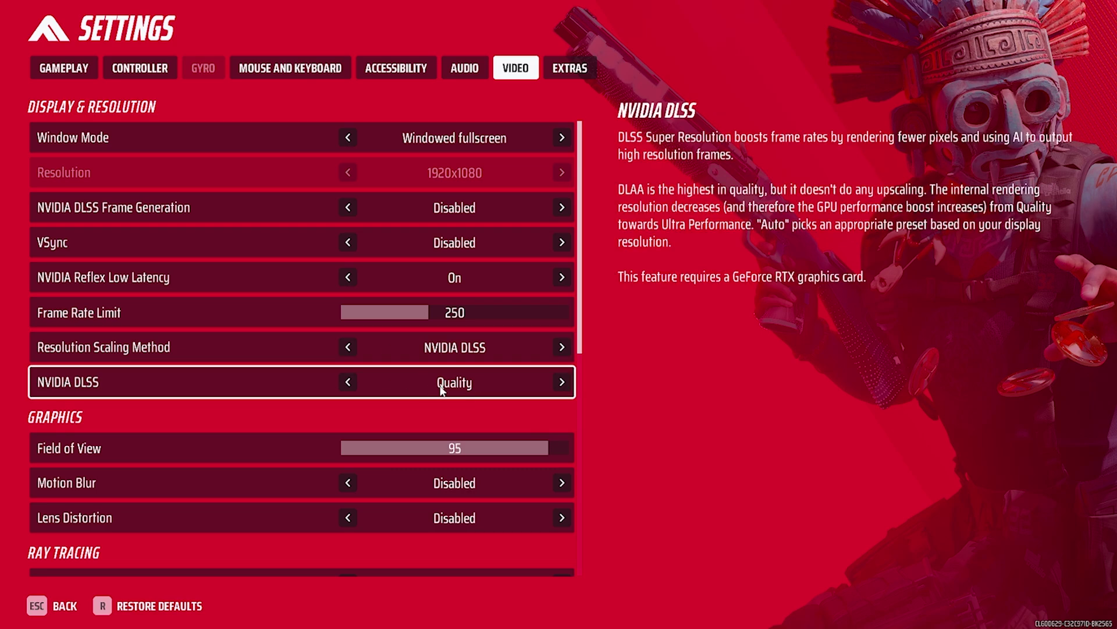
pyautogui.scroll(-4, 518, 344)
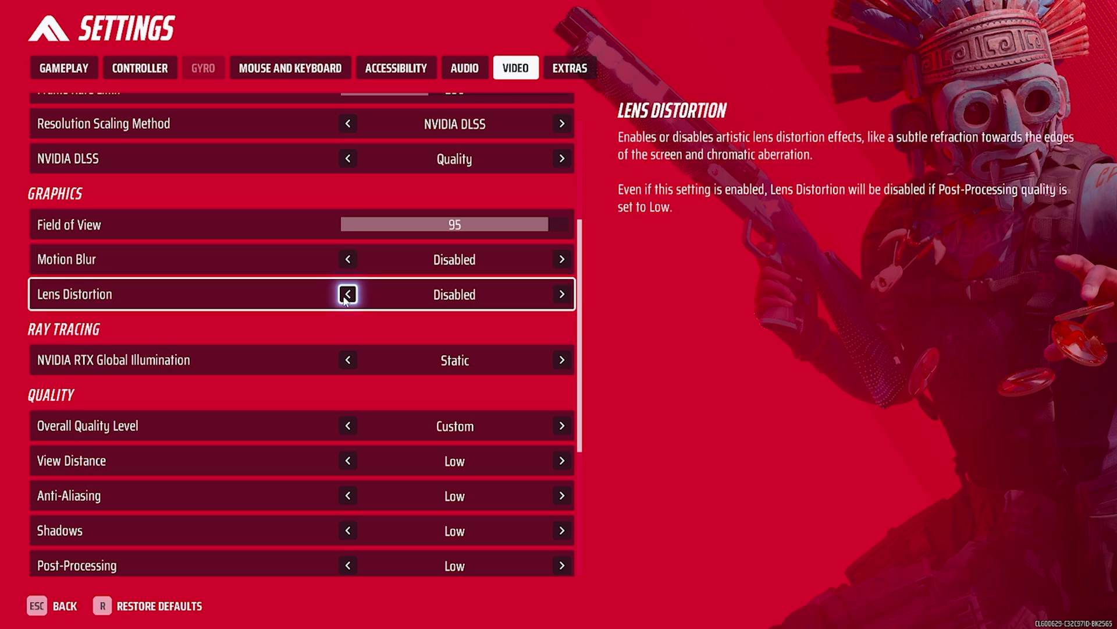
pyautogui.scroll(-3, 271, 294)
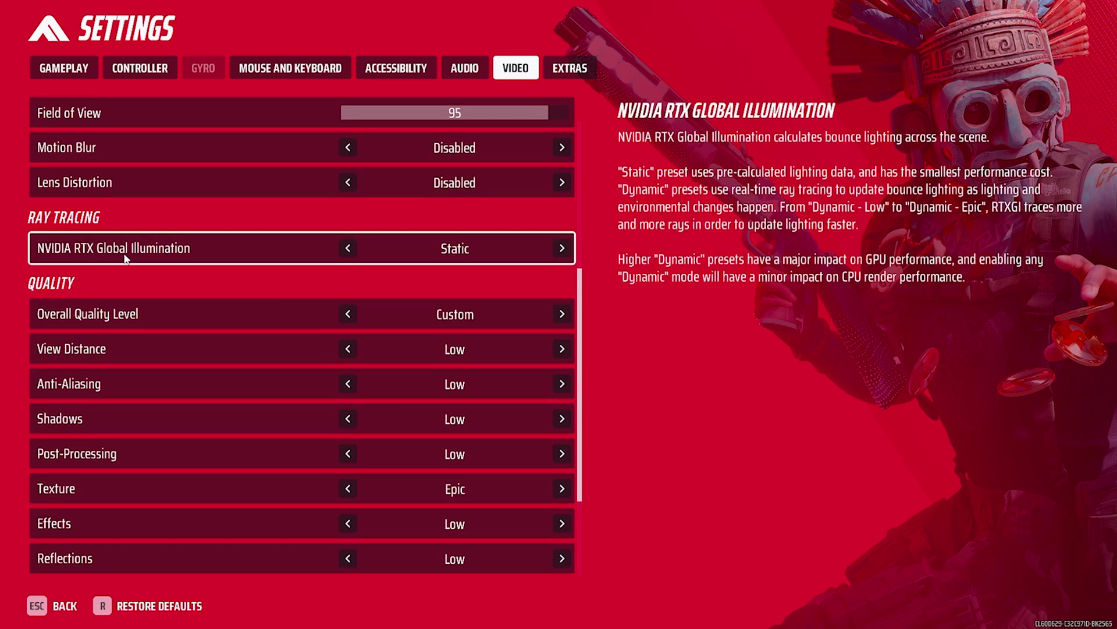
pyautogui.scroll(-4, 361, 257)
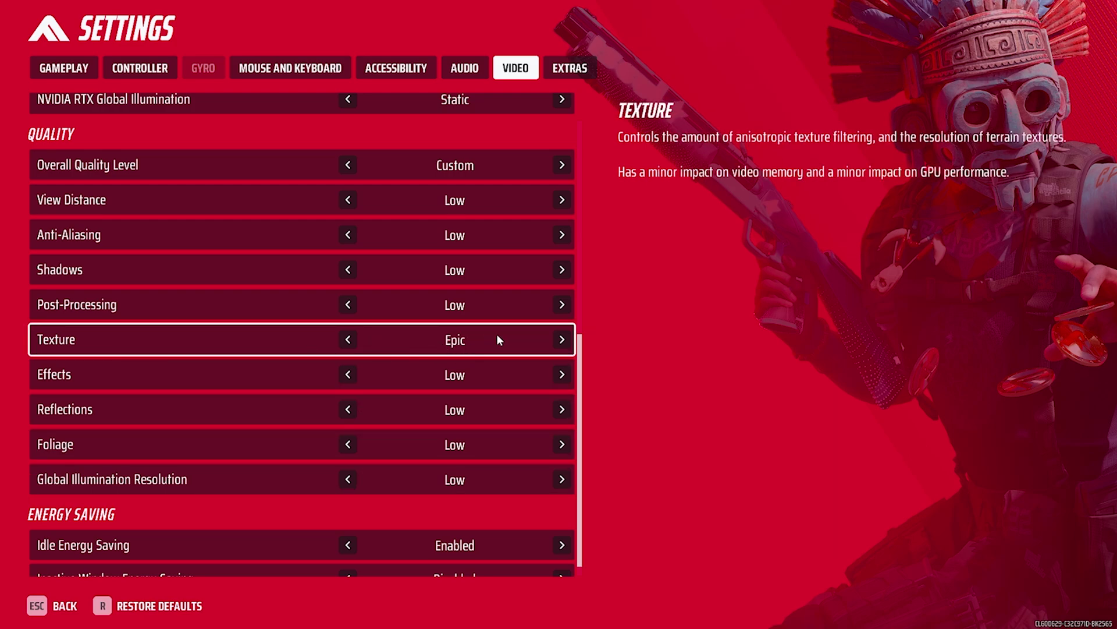
pyautogui.scroll(-1, 487, 335)
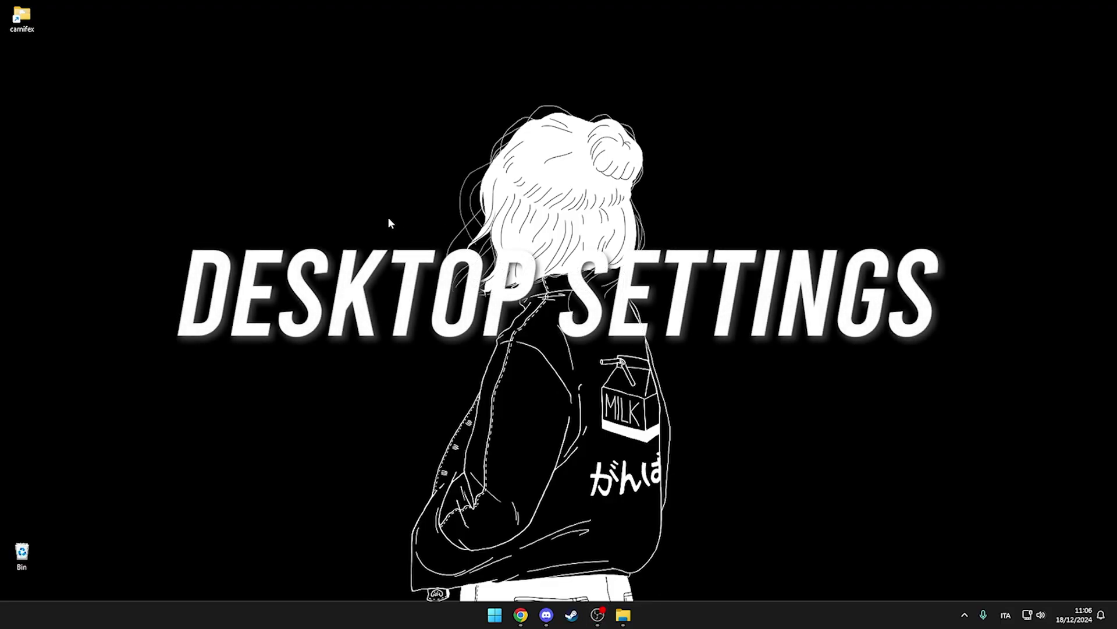
# Open the NVIDIA Control Panel from the desktop and look through the global 3D settings.
pyautogui.rightClick(389, 224)
pyautogui.click(547, 248)
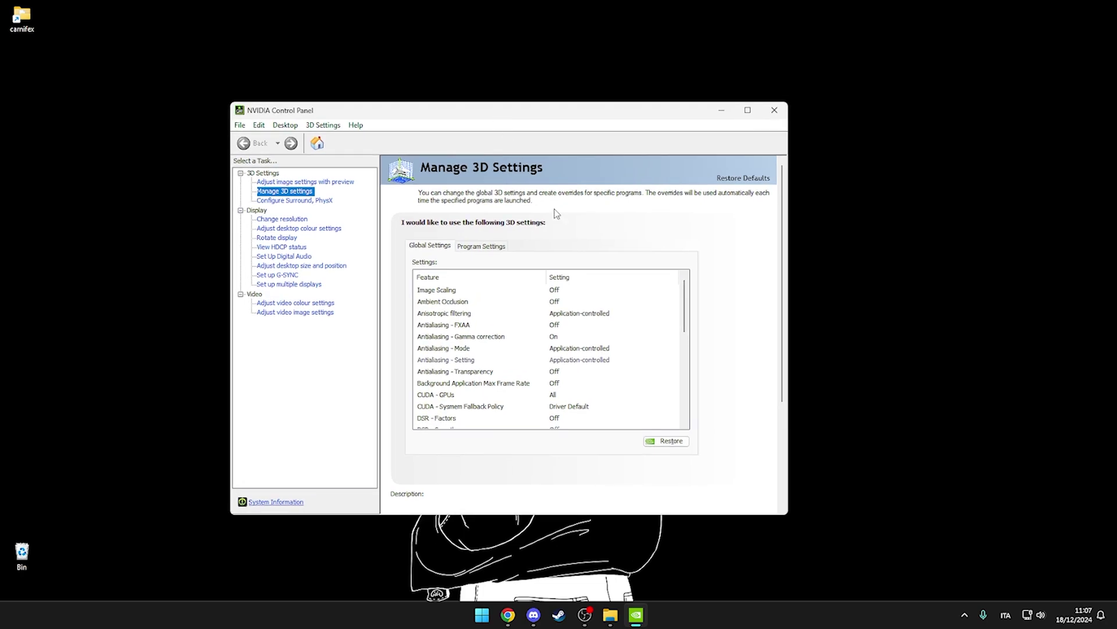
pyautogui.moveTo(687, 298); pyautogui.dragTo(690, 389)
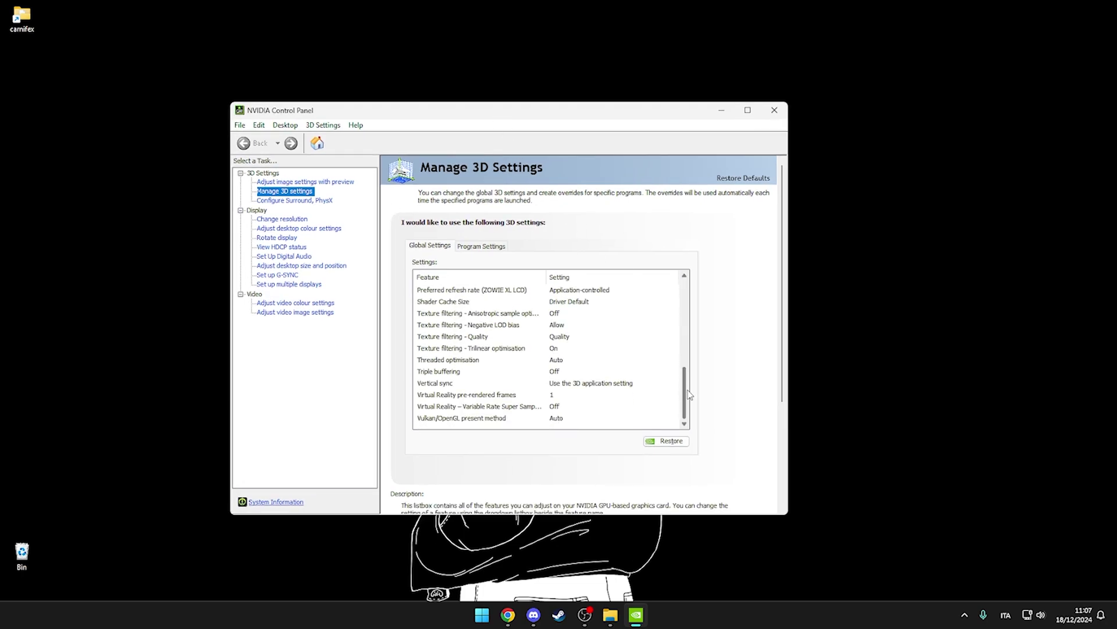
# Switch to program-specific 3D settings and choose The Finals (discovery.exe) as the program to customise.
pyautogui.click(469, 247)
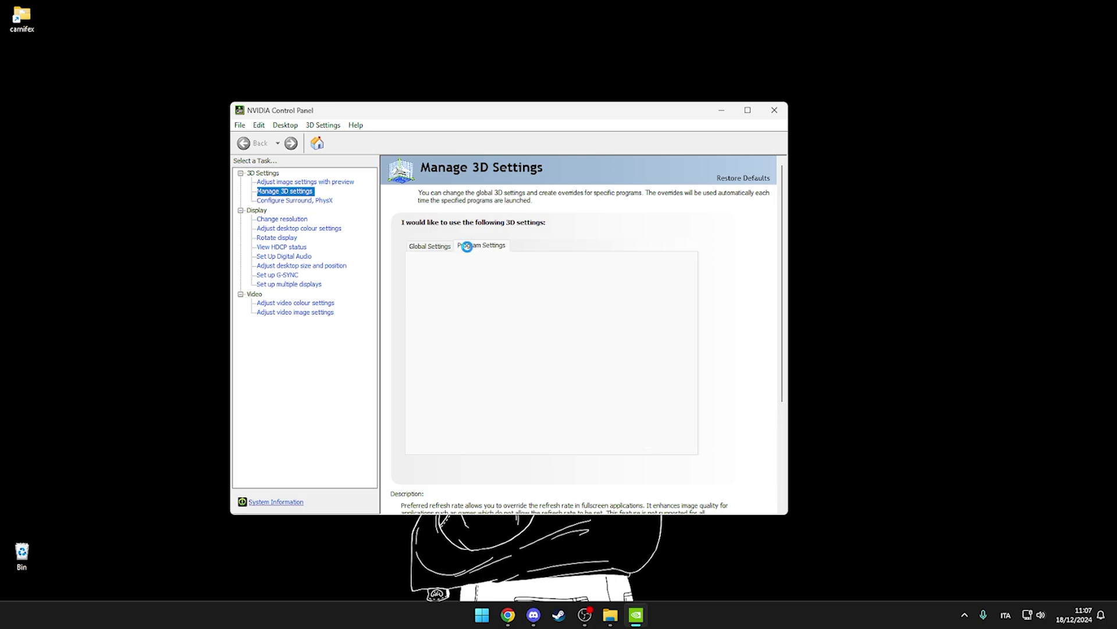
pyautogui.click(474, 278)
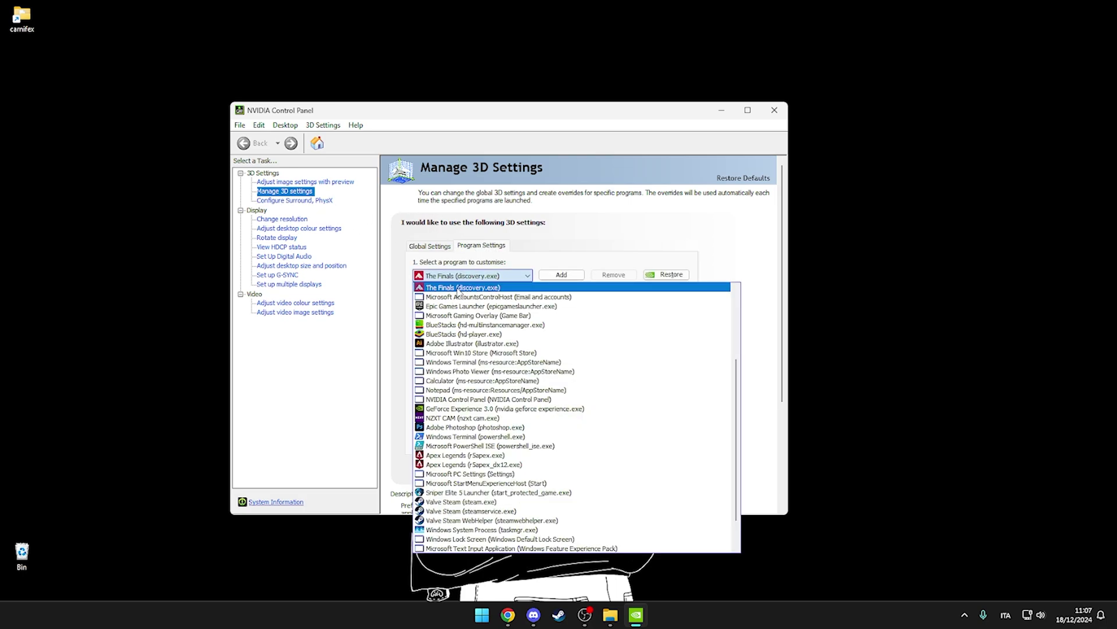
pyautogui.click(458, 288)
# For The Finals, set the OpenGL rendering GPU to NVIDIA GeForce RTX 4080 SUPER and power management mode to Prefer maximum performance.
pyautogui.scroll(-4, 685, 382)
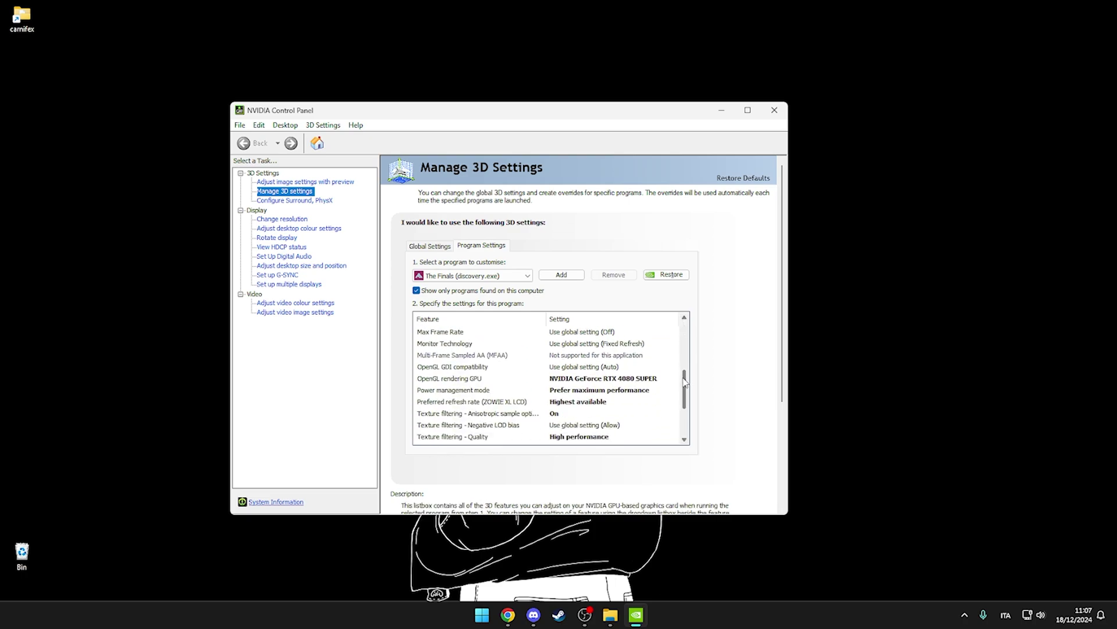
pyautogui.scroll(-2, 685, 382)
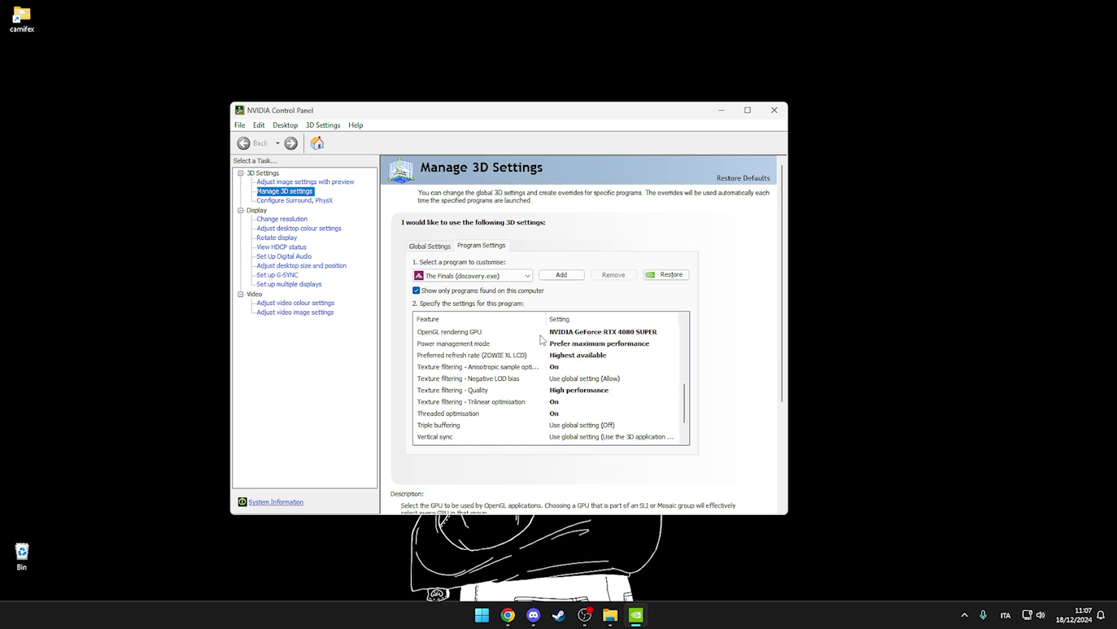
pyautogui.click(582, 335)
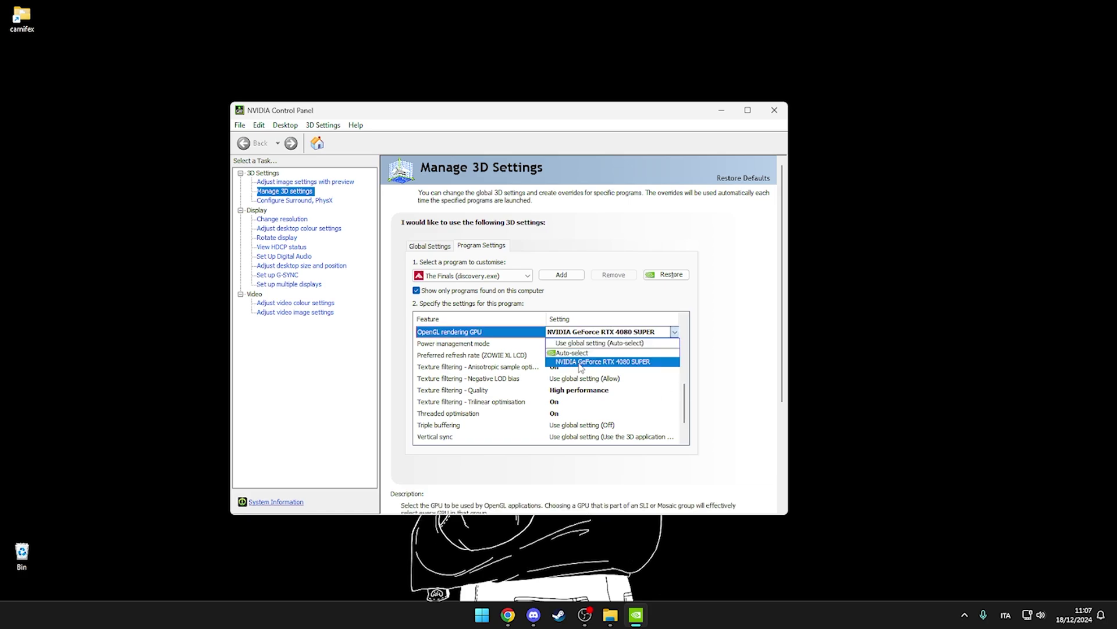
pyautogui.click(599, 362)
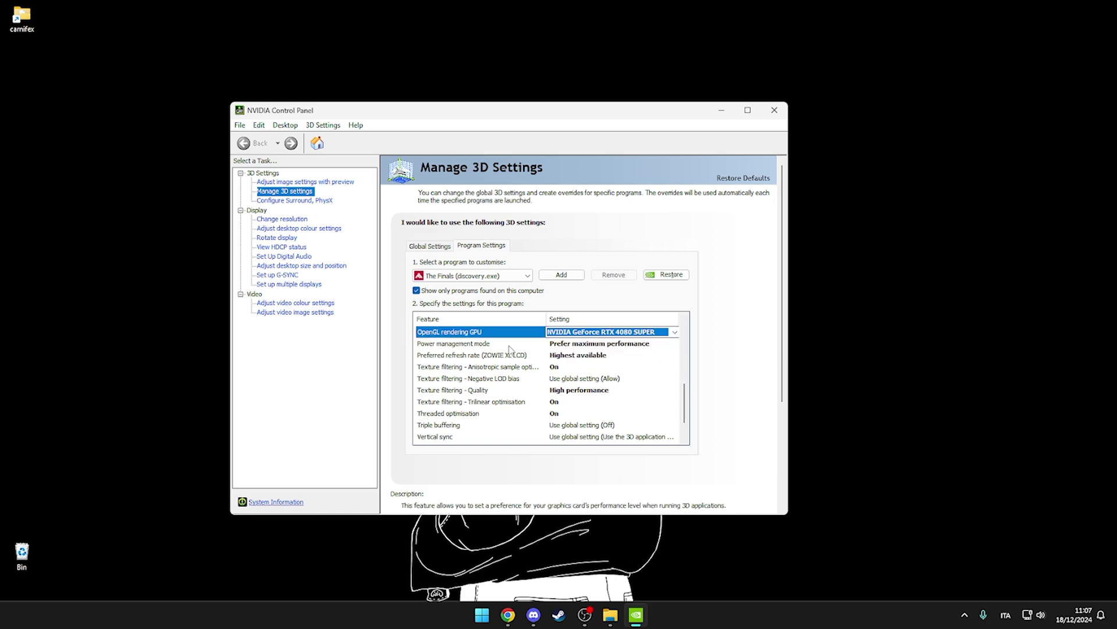
pyautogui.click(579, 344)
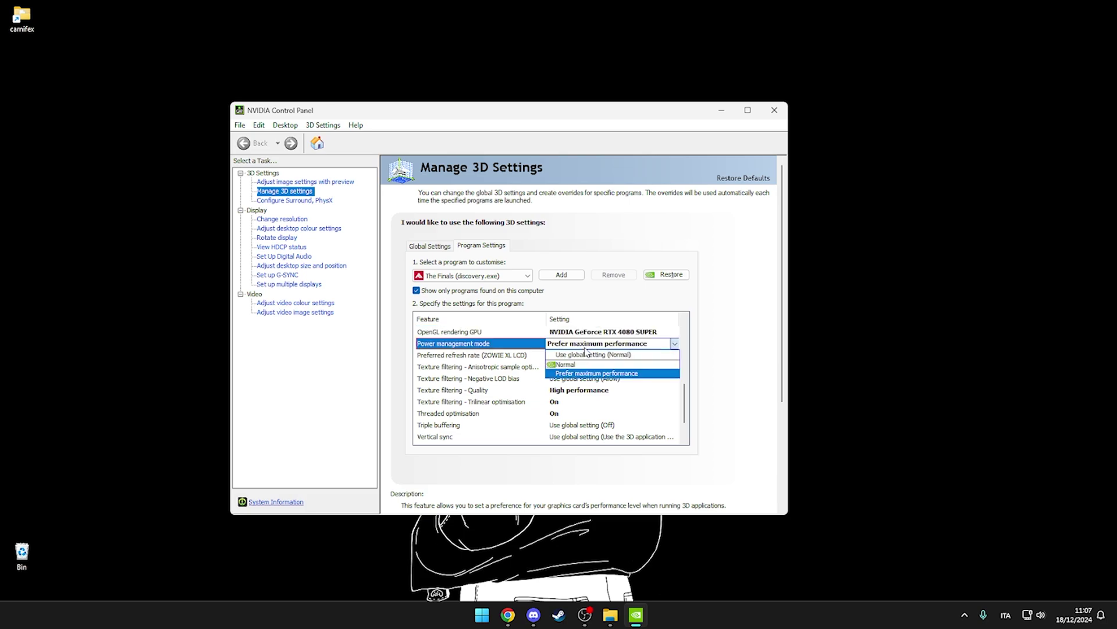
pyautogui.click(613, 374)
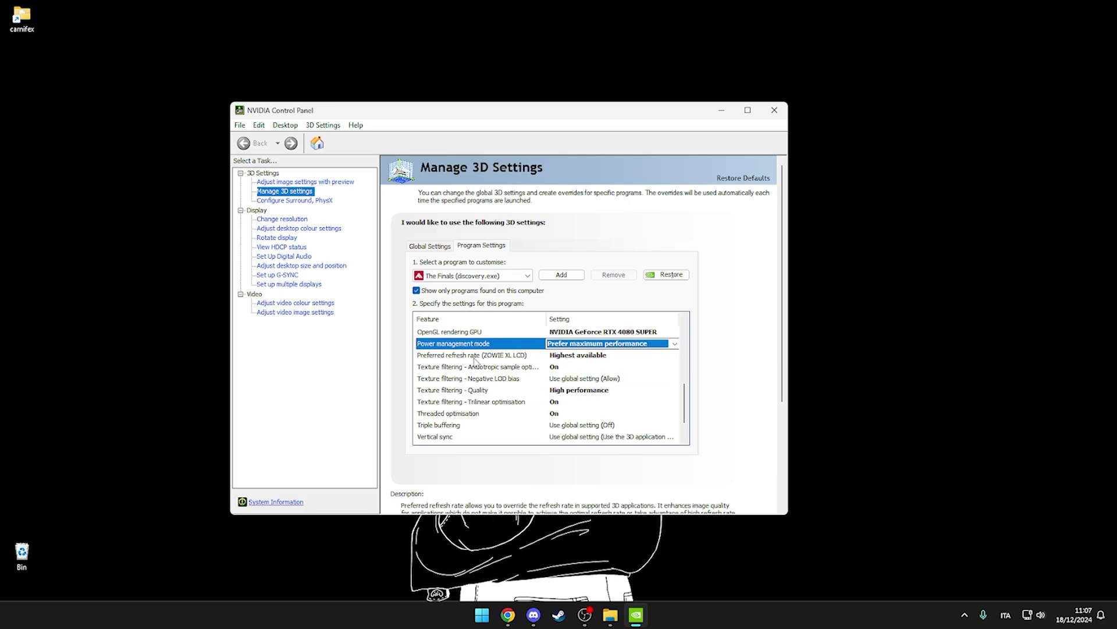
# Set the preferred refresh rate to Highest available and turn on anisotropic sample optimisation for texture filtering.
pyautogui.click(567, 356)
pyautogui.click(568, 387)
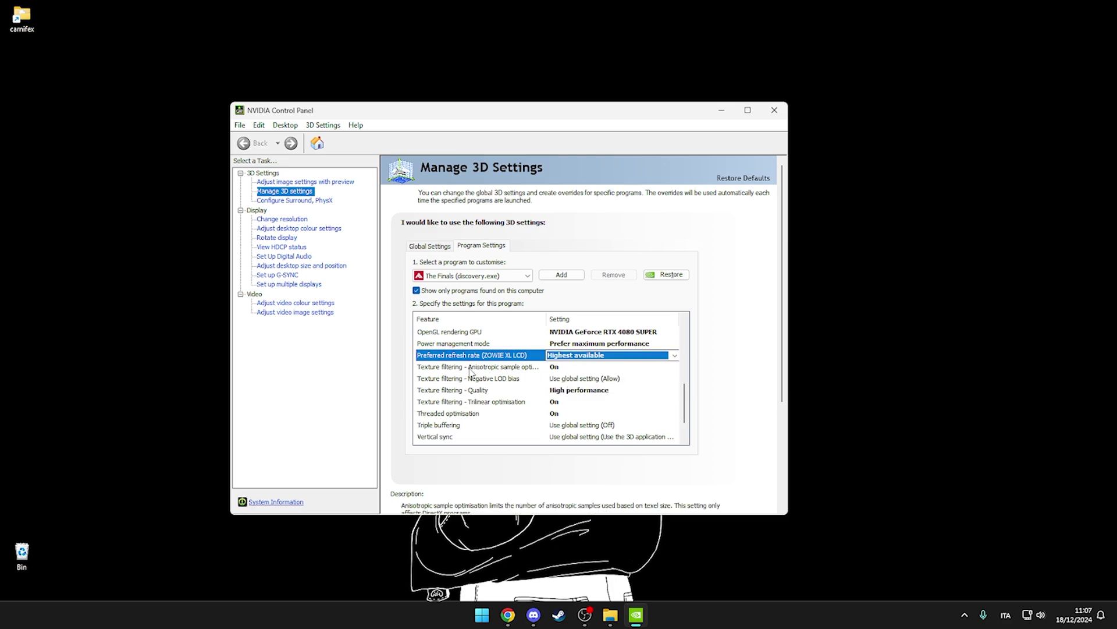
pyautogui.click(559, 370)
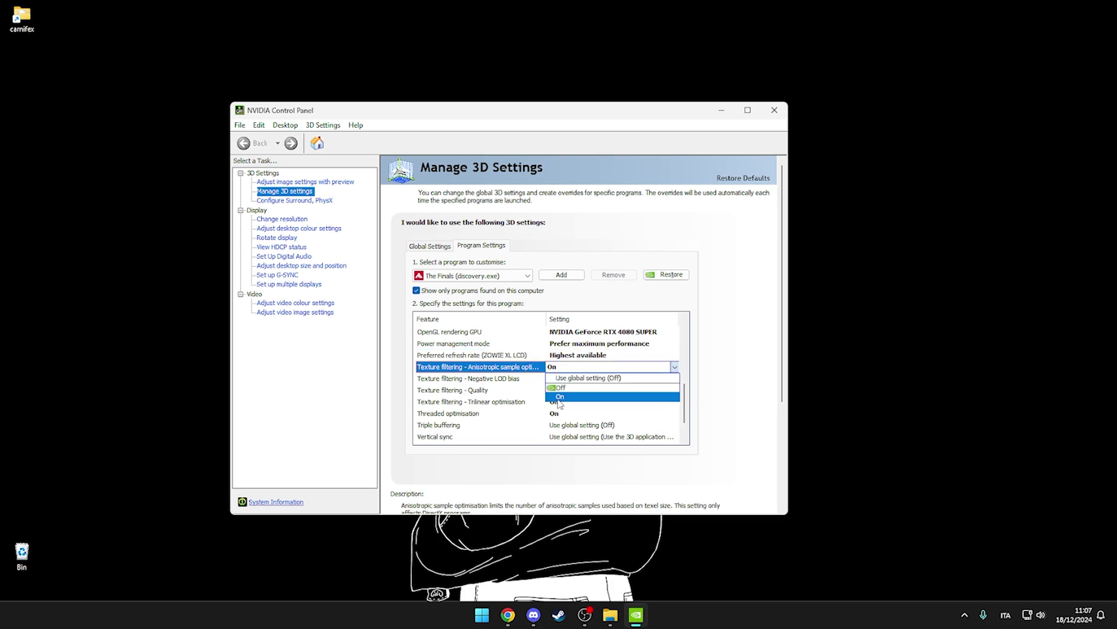
pyautogui.click(559, 399)
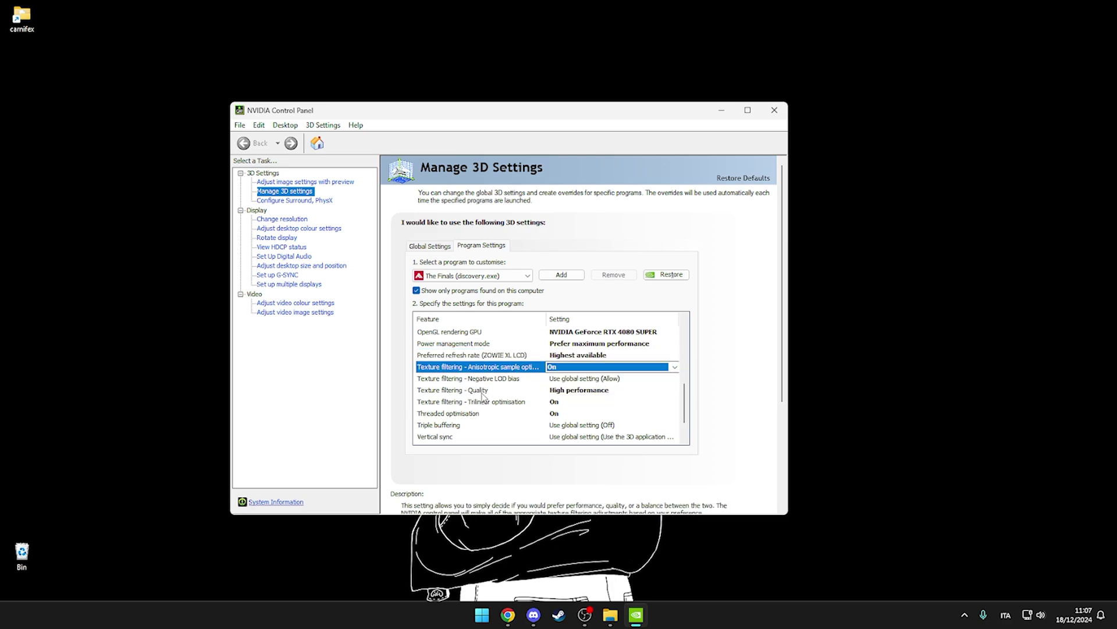
# Set texture filtering quality to High performance and texture filtering trilinear optimisation to On.
pyautogui.click(527, 391)
pyautogui.click(579, 390)
pyautogui.click(579, 442)
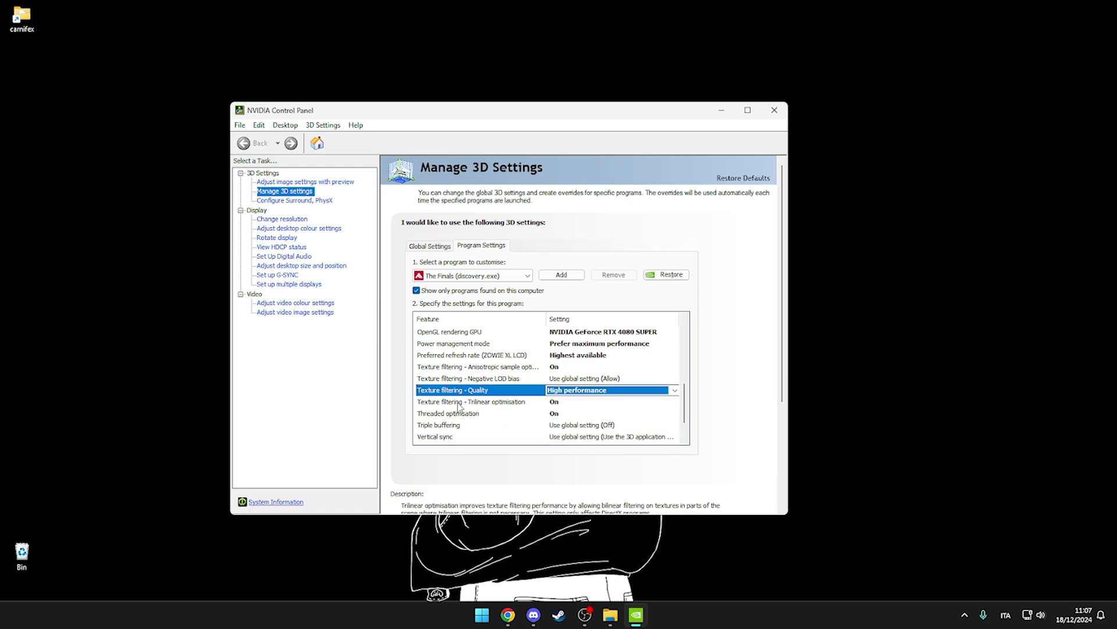
pyautogui.click(534, 406)
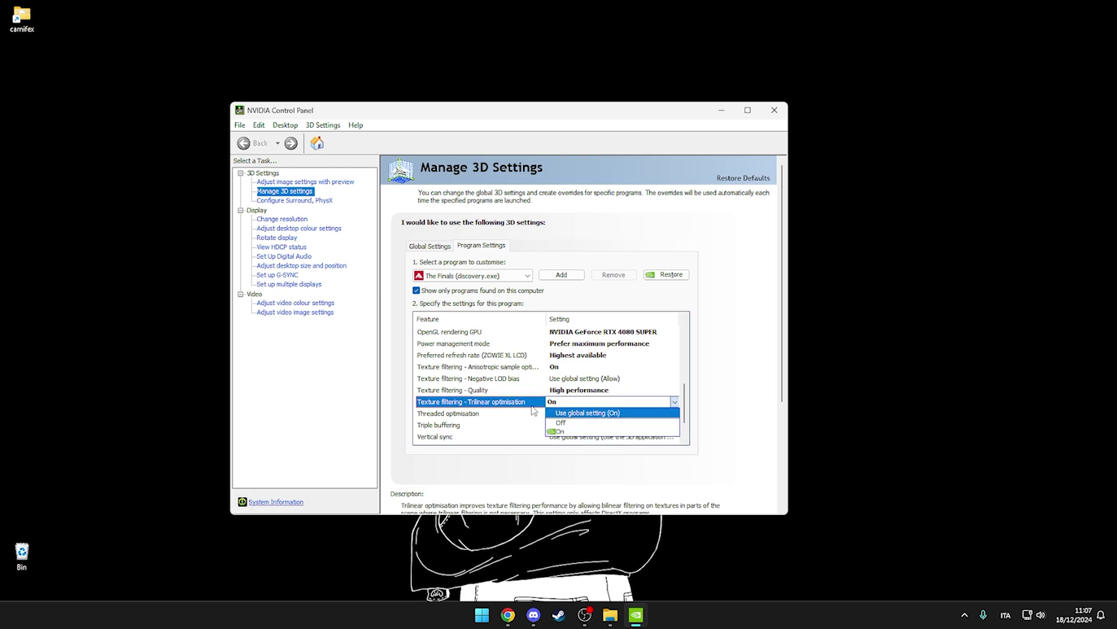
pyautogui.click(559, 431)
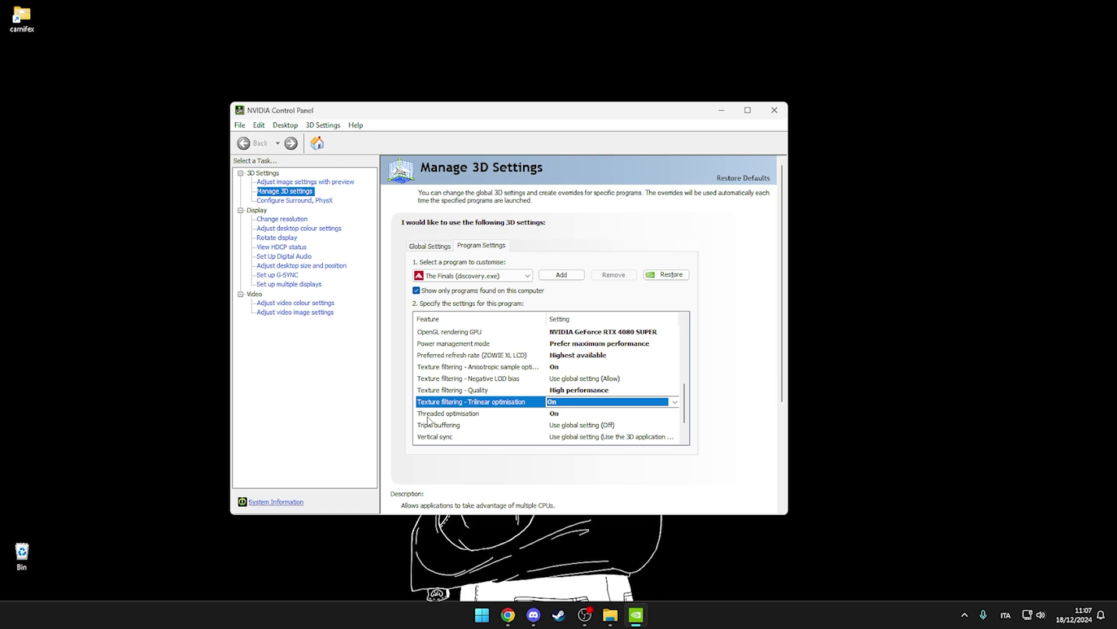
# Set threaded optimisation to On for The Finals.
pyautogui.click(550, 415)
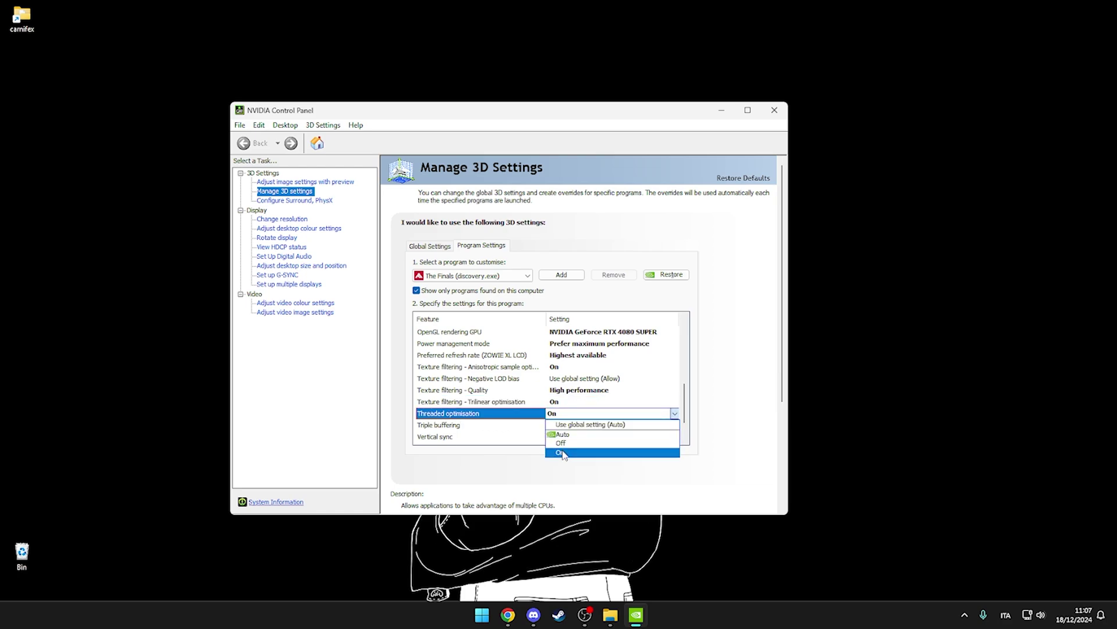
pyautogui.click(558, 451)
pyautogui.scroll(-1, 776, 297)
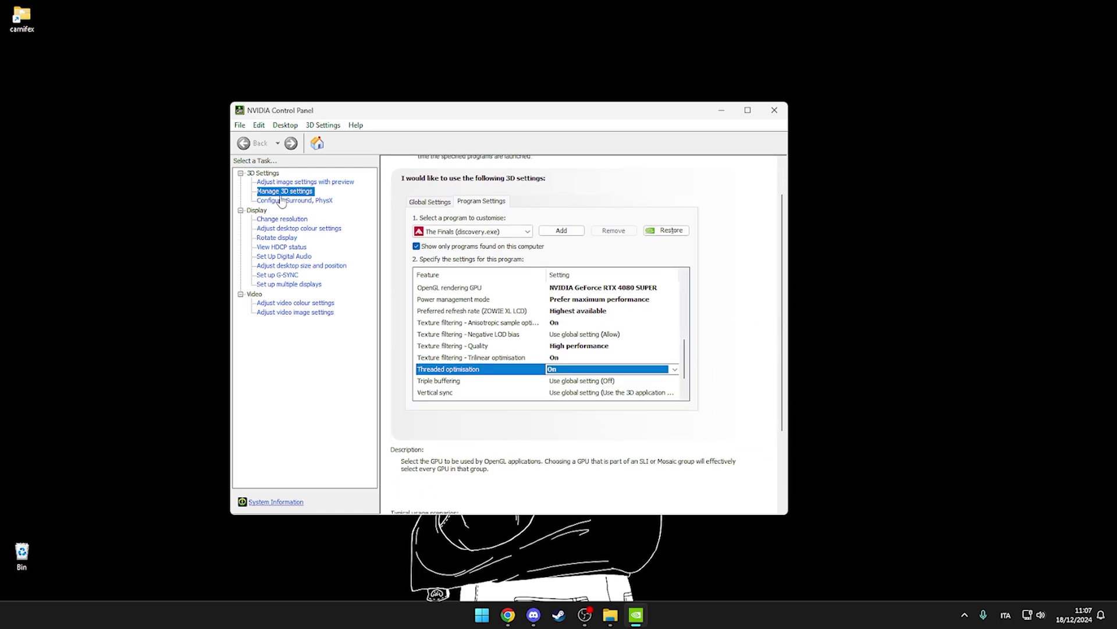
# Set the refresh rate of the ZOWIE XL LCD display to 240Hz at 1920 × 1080 in the resolution settings.
pyautogui.click(293, 221)
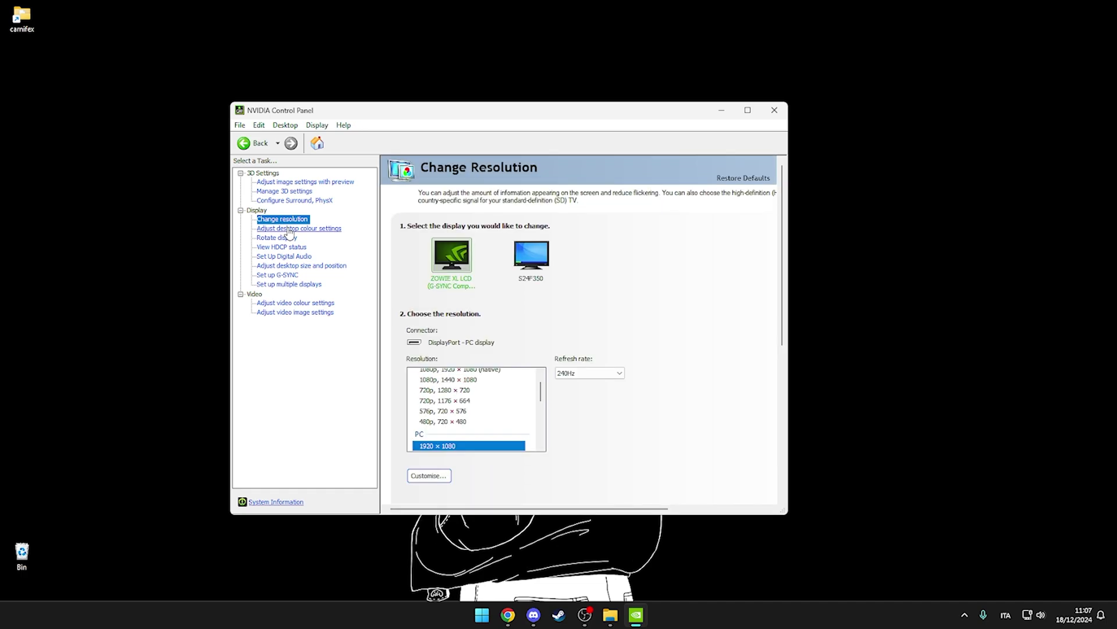
pyautogui.click(590, 373)
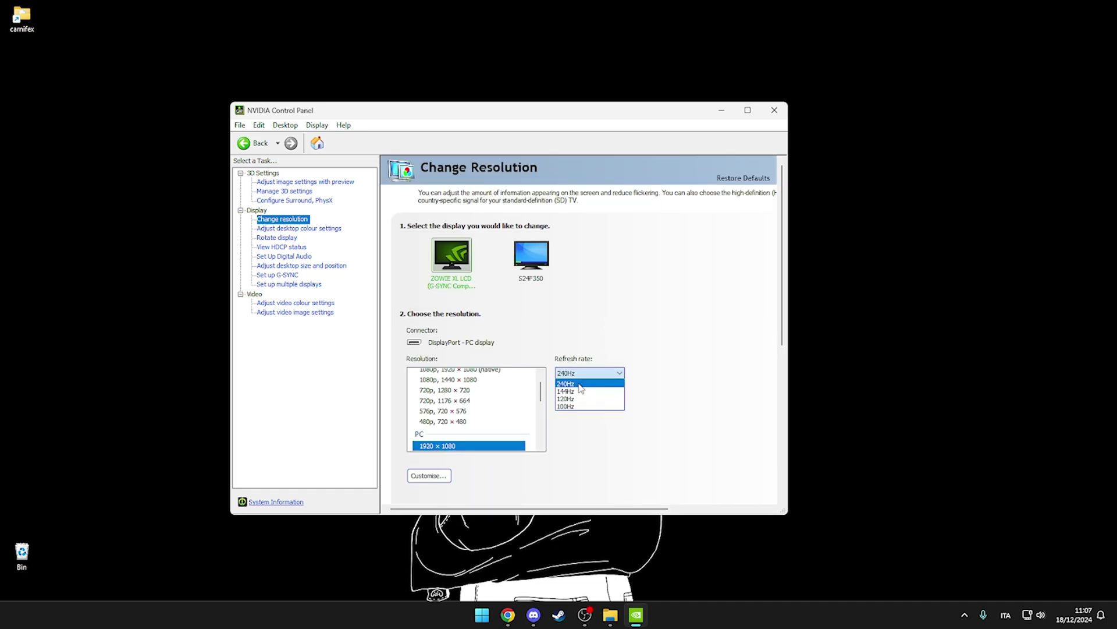
pyautogui.click(579, 384)
# Check the desktop colour settings of the ZOWIE display and go to the G-SYNC setup without applying pending changes.
pyautogui.click(302, 229)
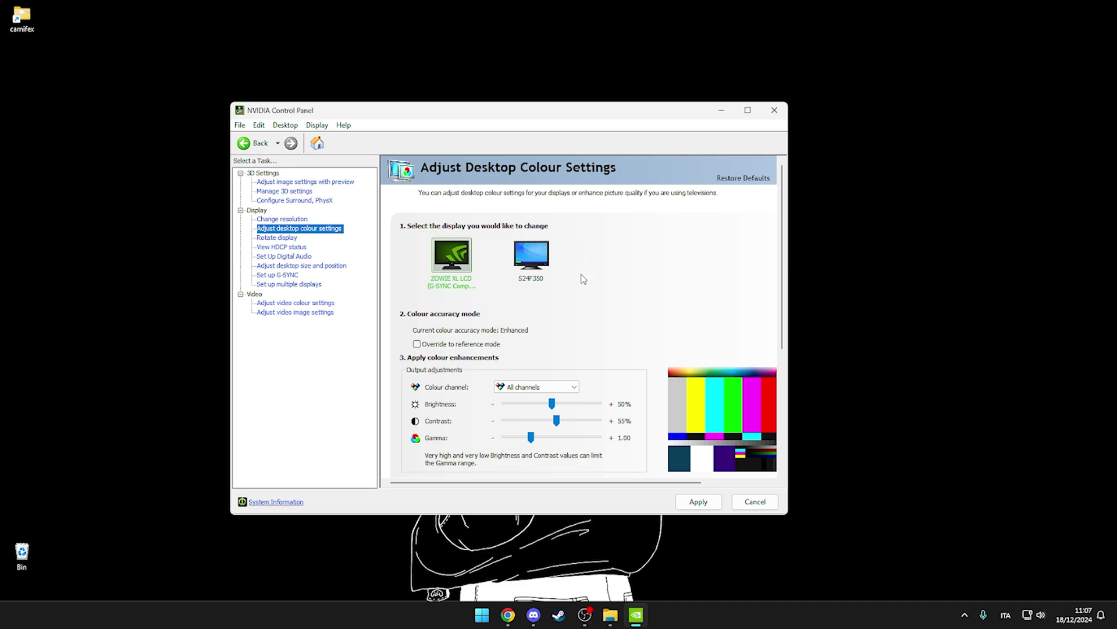
pyautogui.scroll(-3, 614, 320)
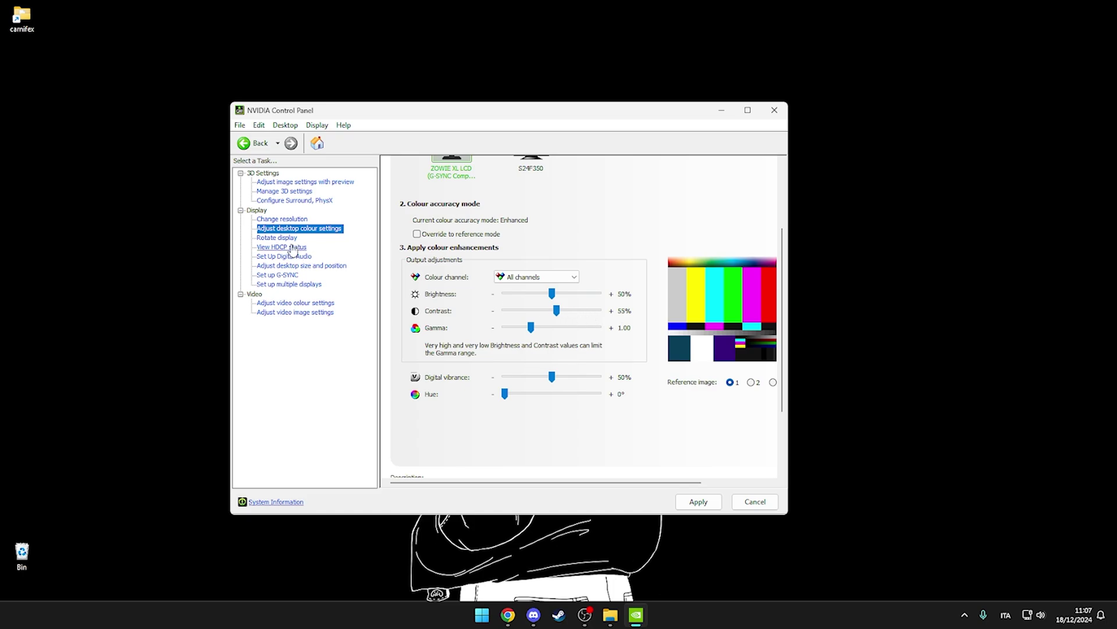
pyautogui.click(289, 274)
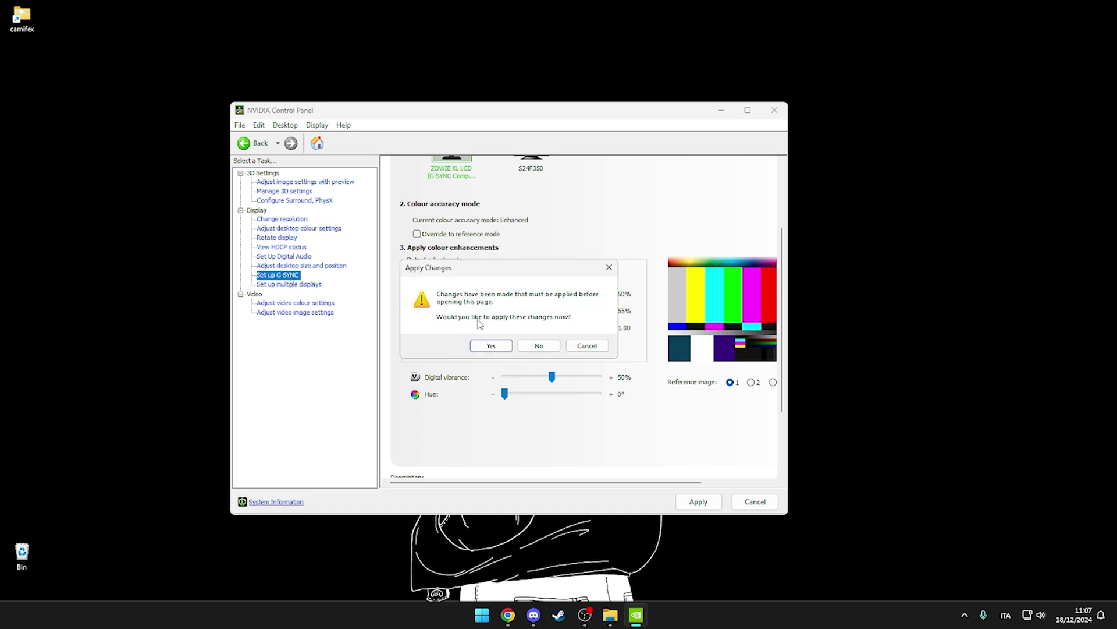
pyautogui.click(539, 346)
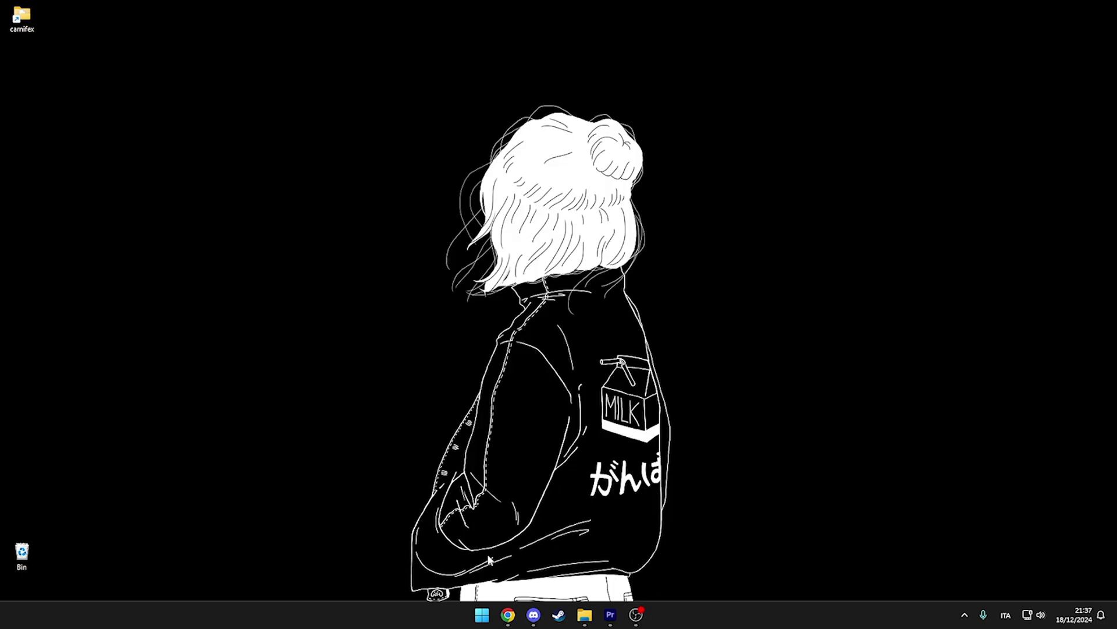
# Search Windows for "power" and open the page for choosing a power plan to check the available plans.
pyautogui.click(482, 611)
pyautogui.write('power')
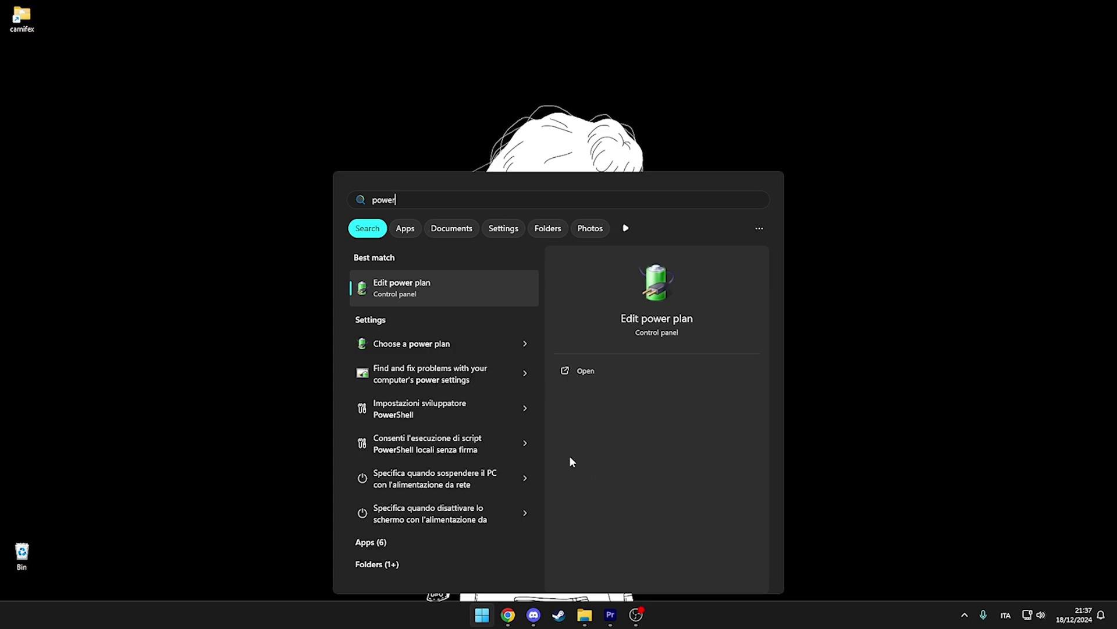
pyautogui.click(414, 339)
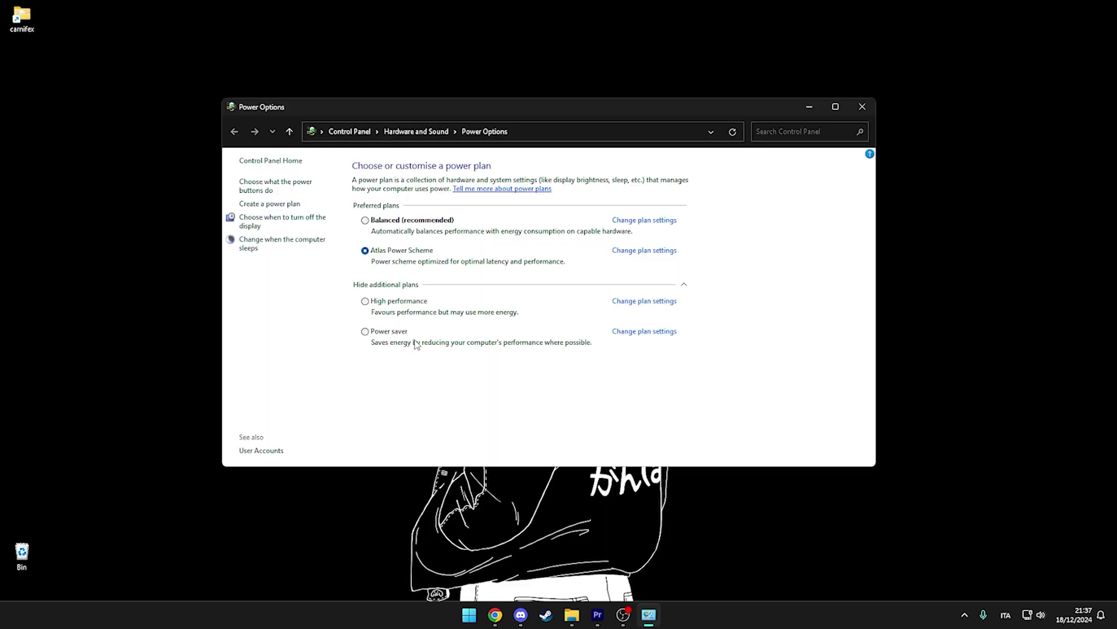
pyautogui.moveTo(500, 115); pyautogui.dragTo(521, 121)
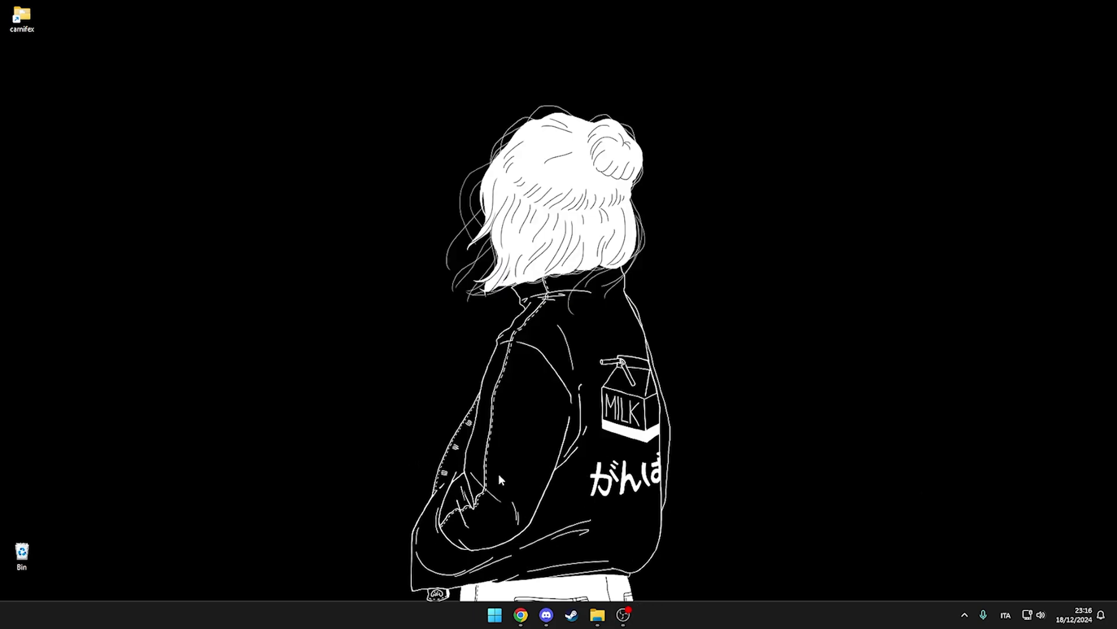
# Open Windows Settings, search for "graphic" and open the Graphics settings.
pyautogui.click(495, 615)
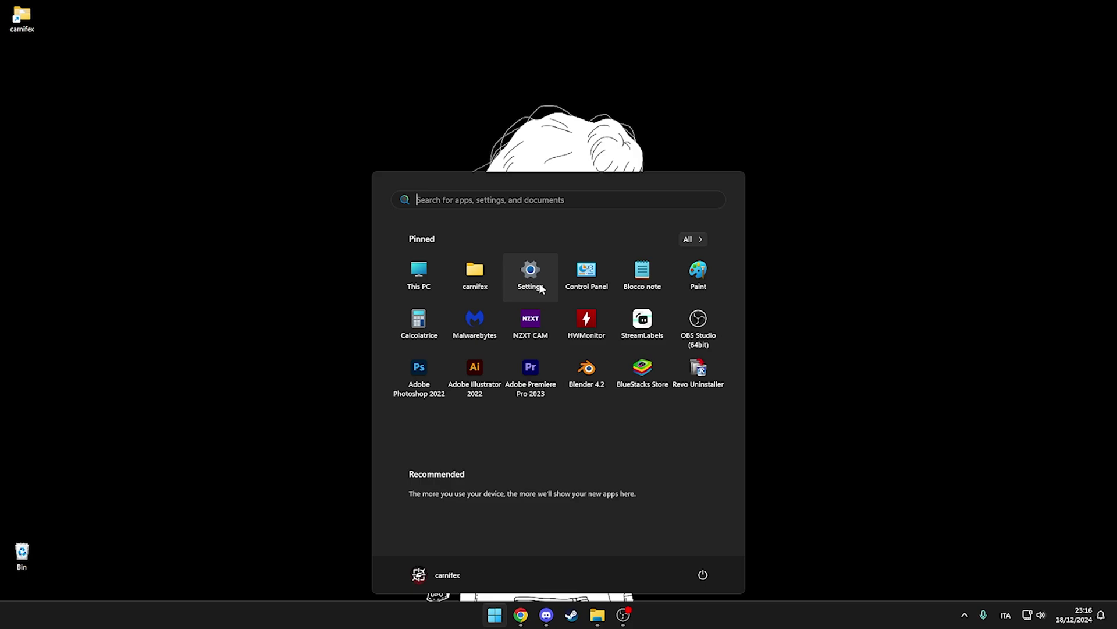
pyautogui.click(538, 275)
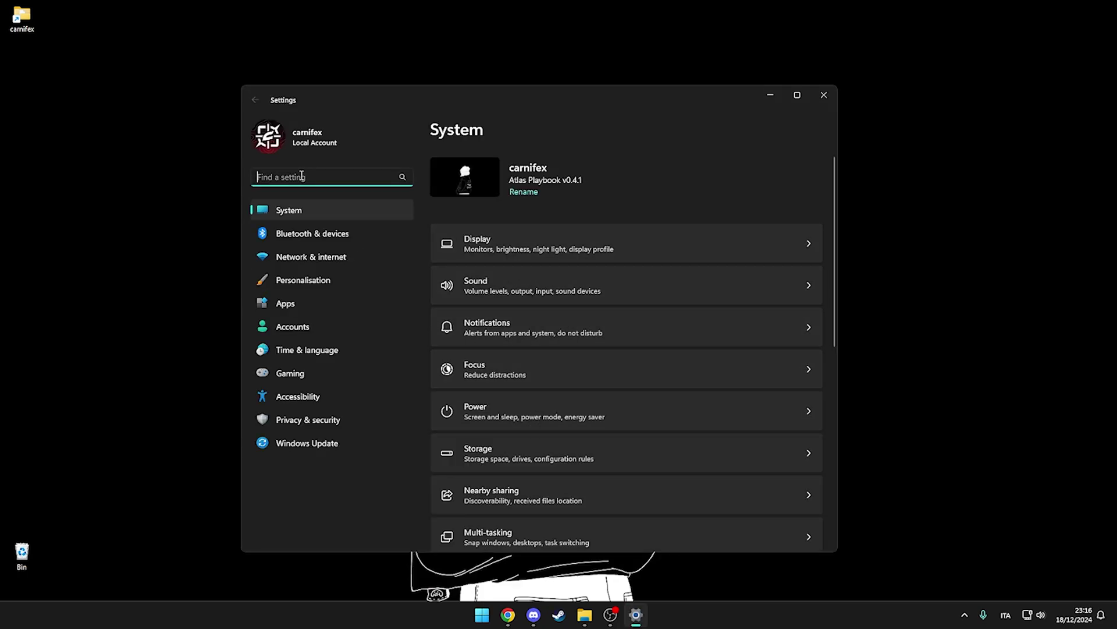
pyautogui.write('graph')
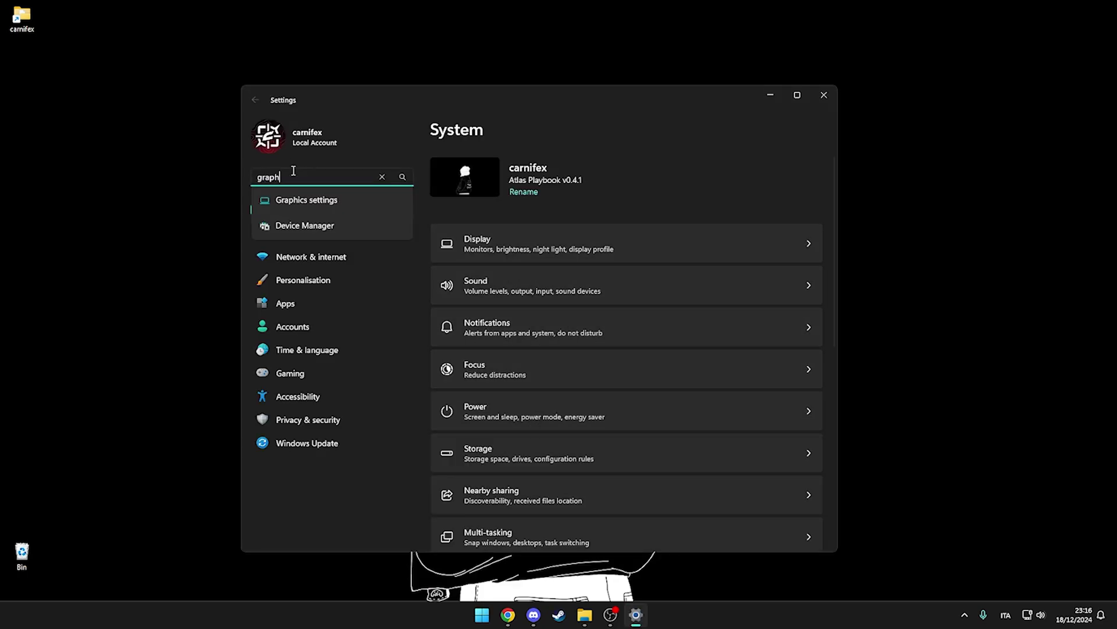
pyautogui.write('ic')
pyautogui.click(329, 204)
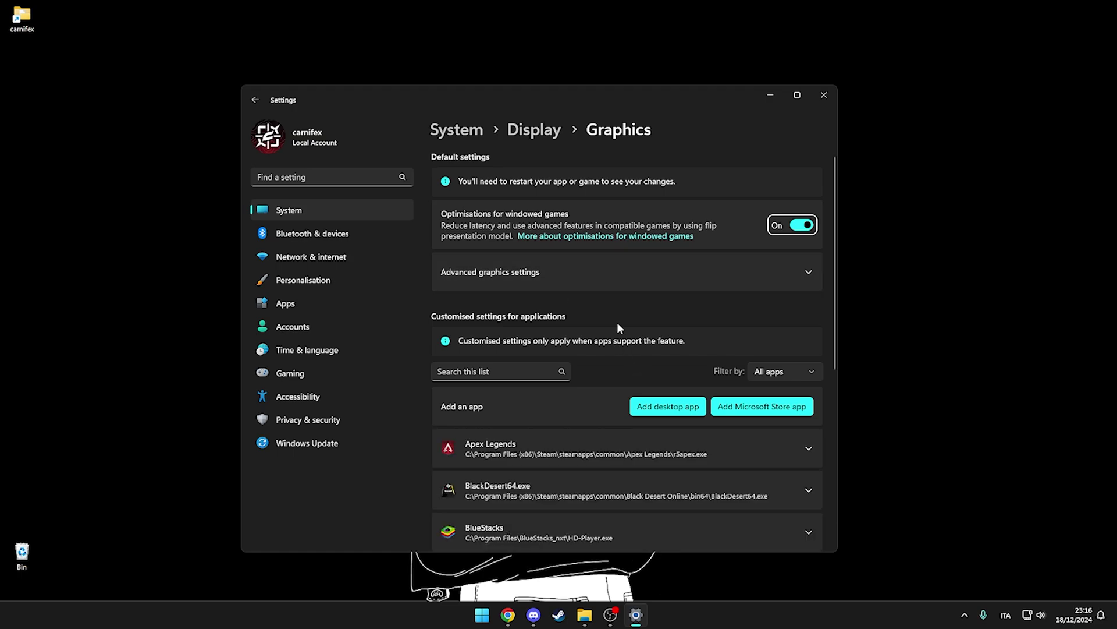
# Set the GPU preference of THE FINALS to High Performance (NVIDIA GeForce RTX 4080 SUPER).
pyautogui.scroll(-2, 686, 273)
pyautogui.scroll(-4, 669, 302)
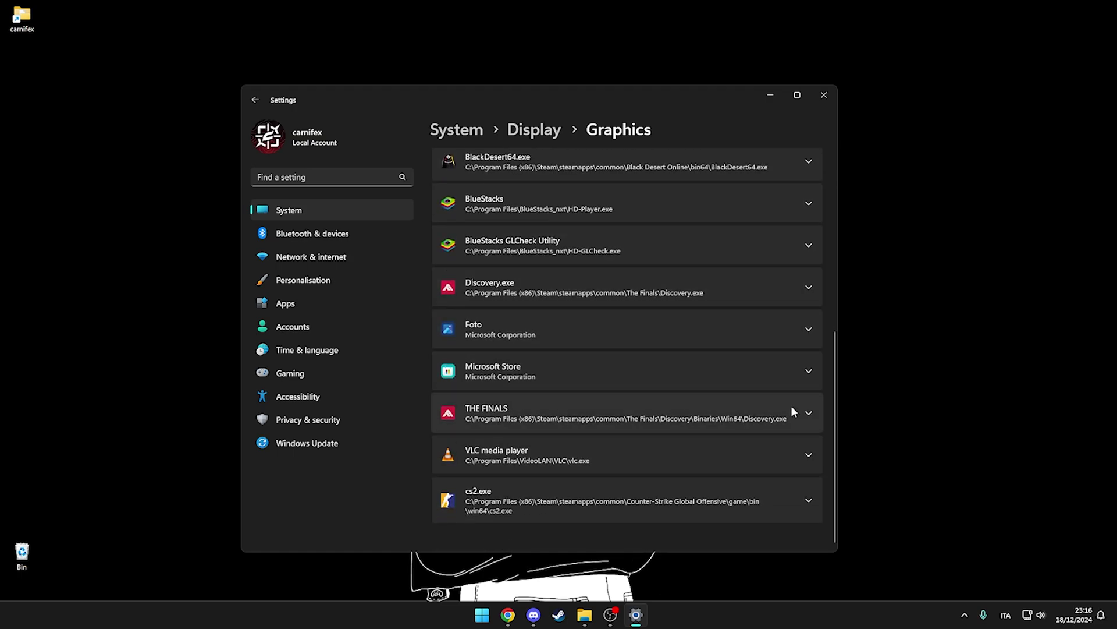
pyautogui.click(791, 408)
pyautogui.scroll(-2, 775, 428)
pyautogui.click(676, 356)
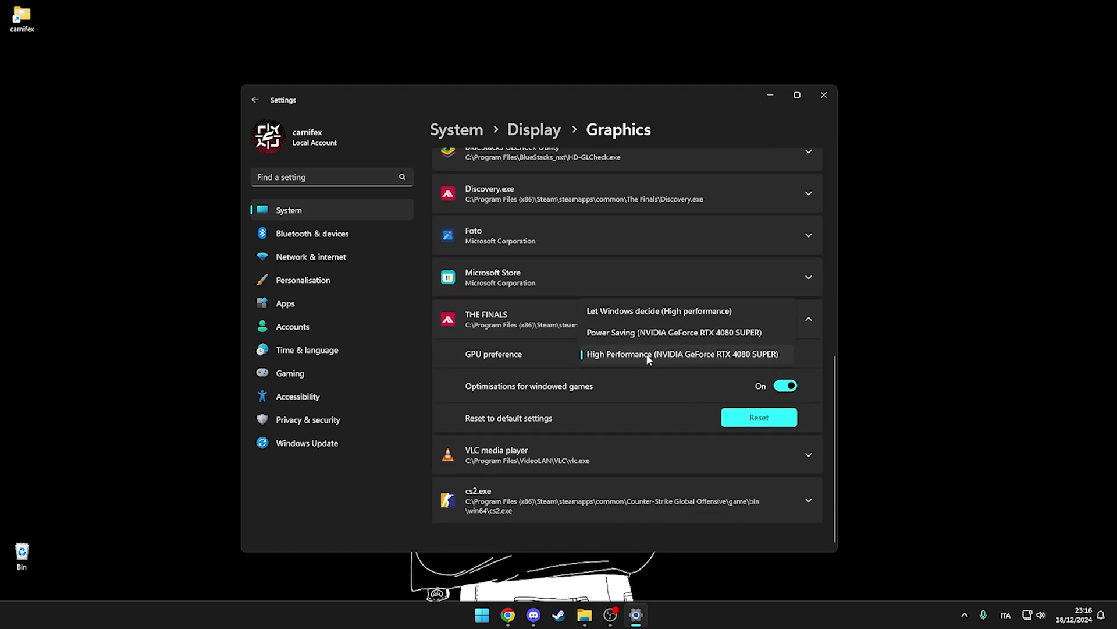
pyautogui.click(648, 355)
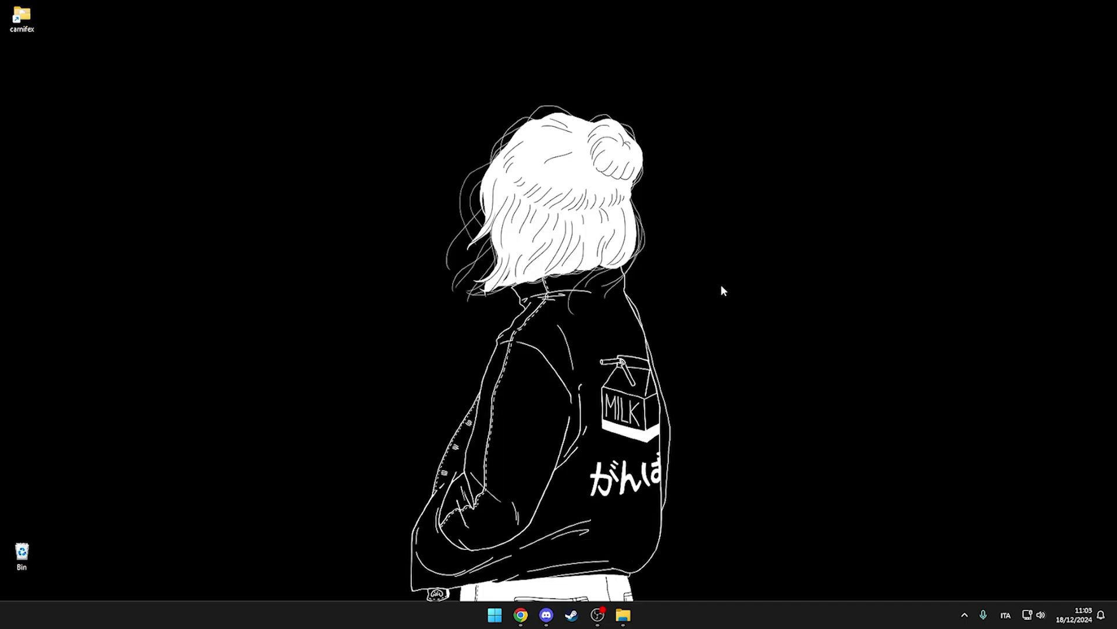
# Open the local application data folder by searching Windows for %localappdata%.
pyautogui.press('super')
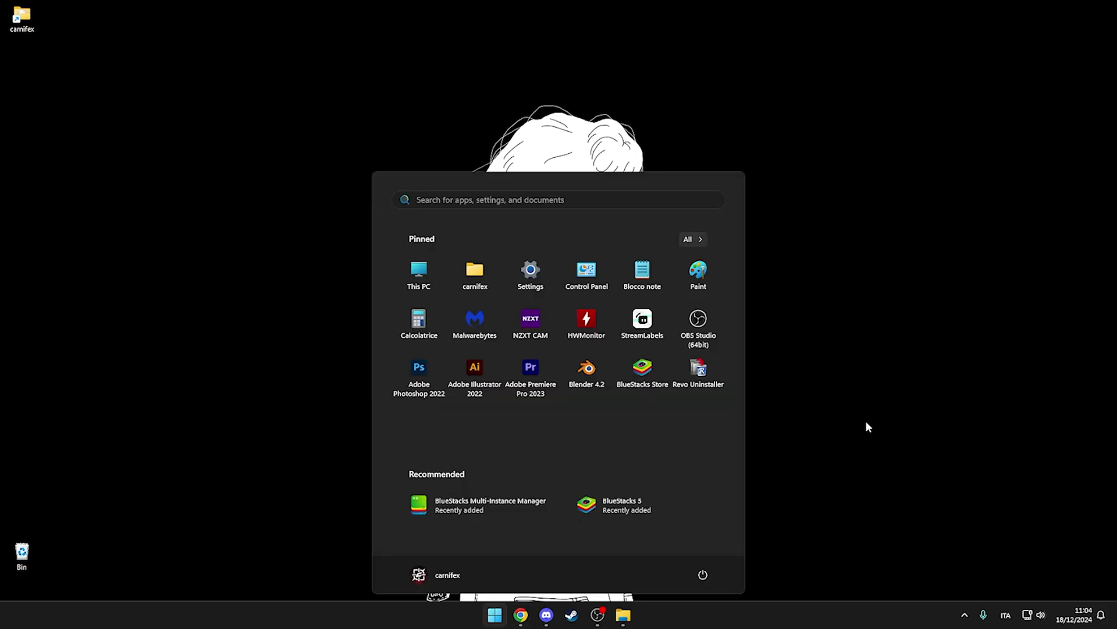
pyautogui.write('%lo')
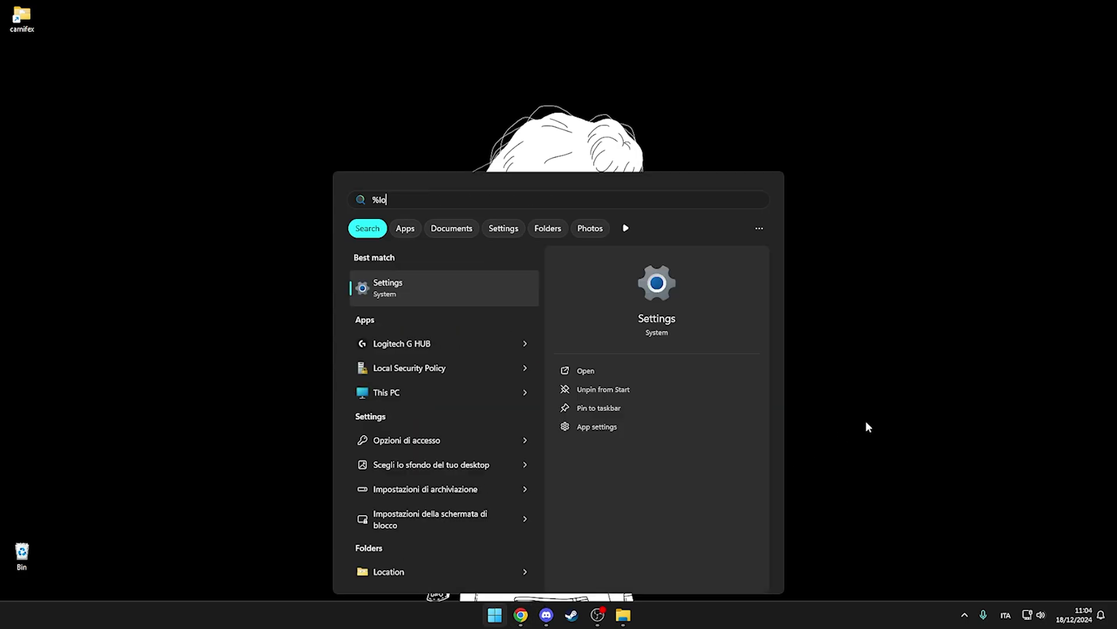
pyautogui.write('calappdata%')
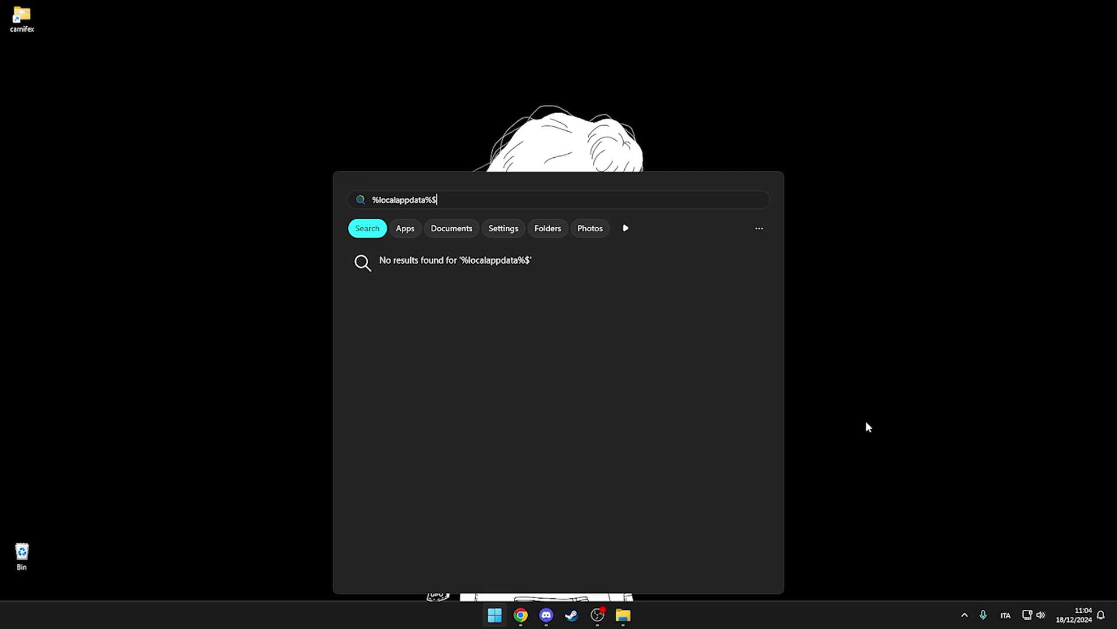
pyautogui.press('Return')
# Go to the Discovery\Saved\Config\WindowsClient folder inside the Local folder.
pyautogui.scroll(-3, 387, 308)
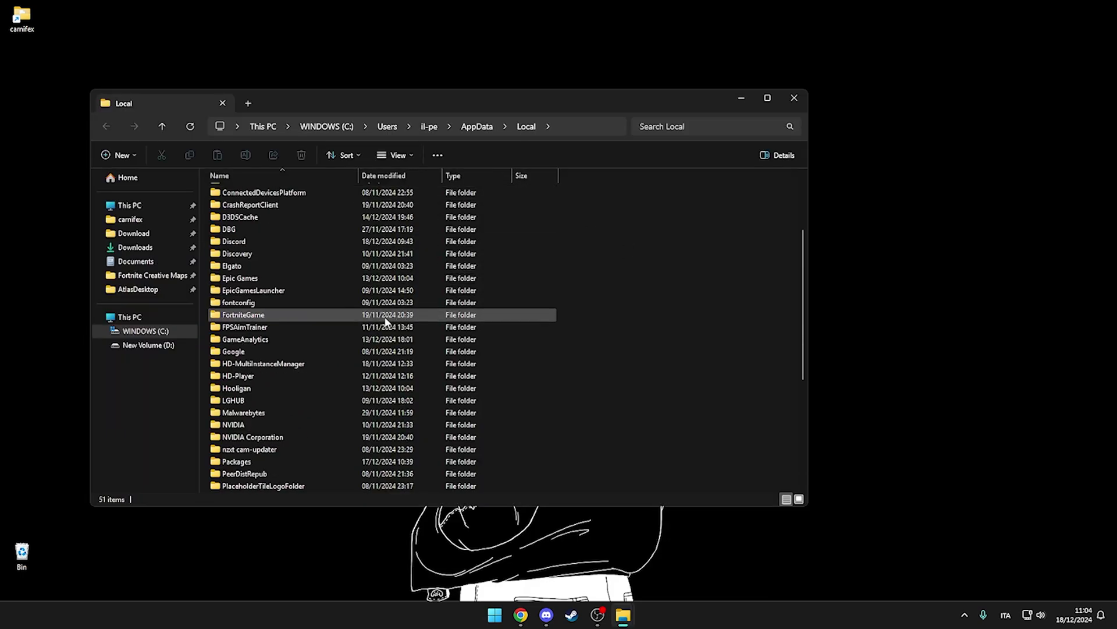
pyautogui.click(344, 302)
pyautogui.scroll(-1, 262, 267)
pyautogui.scroll(1, 262, 267)
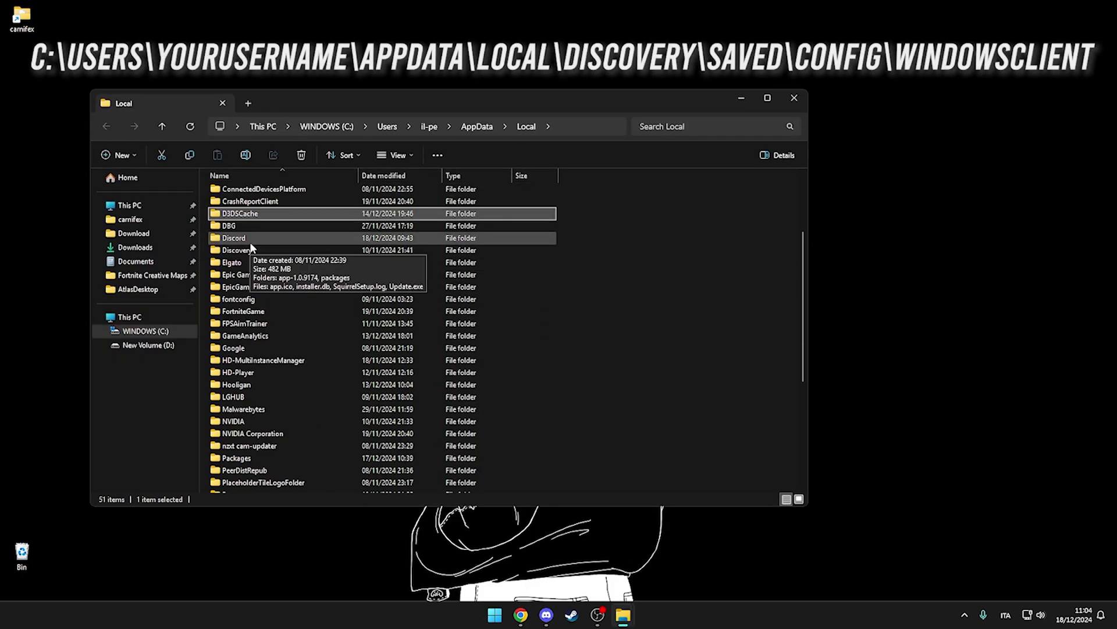
pyautogui.doubleClick(246, 250)
pyautogui.doubleClick(247, 195)
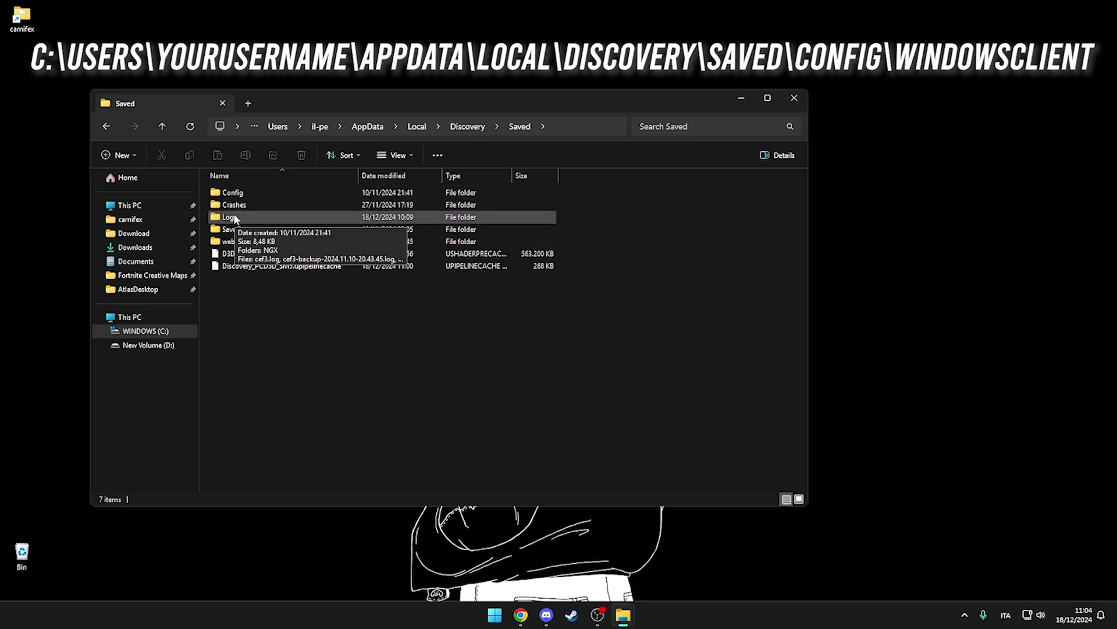
pyautogui.doubleClick(249, 193)
pyautogui.doubleClick(246, 208)
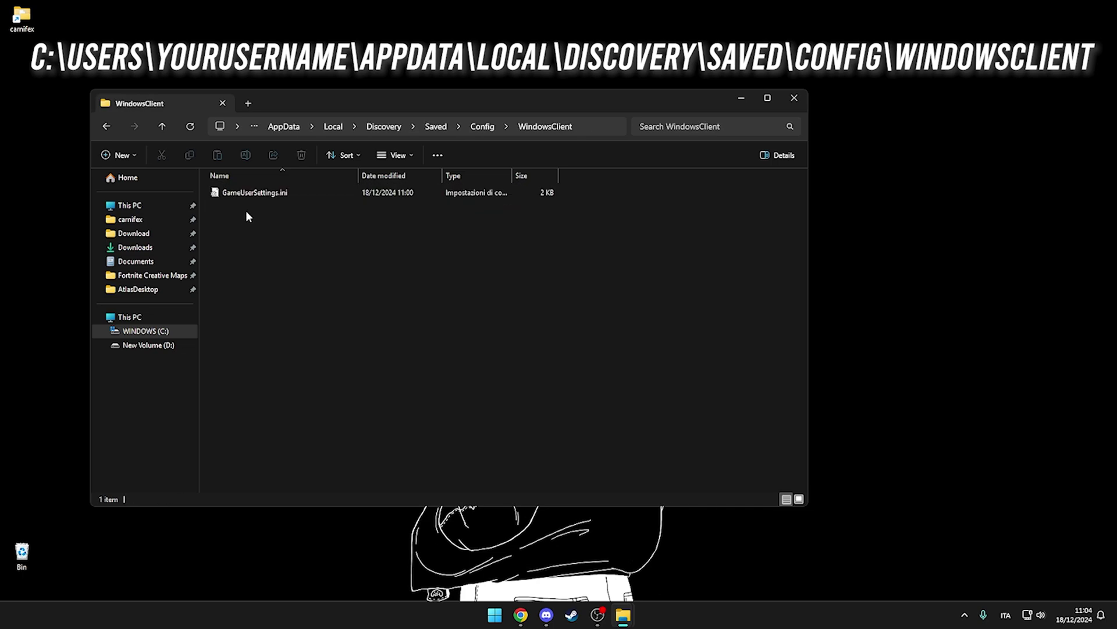
# Open GameUserSettings.ini in Notepad and find the [/script/engine.inputsettings] section near the end of the file.
pyautogui.click(260, 197)
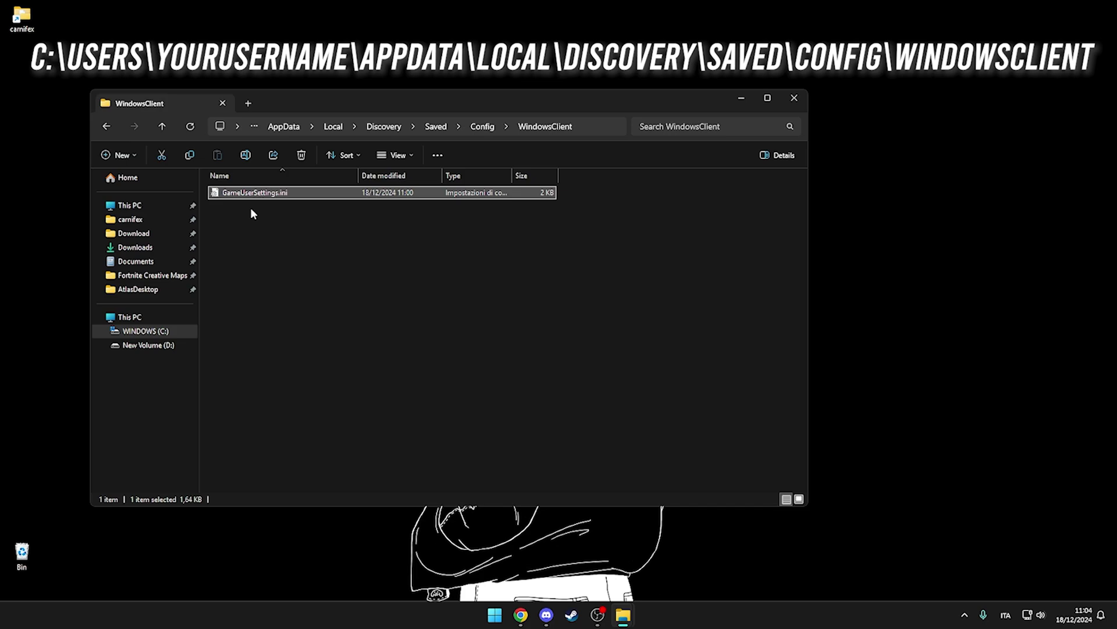
pyautogui.doubleClick(252, 199)
pyautogui.scroll(-3, 446, 299)
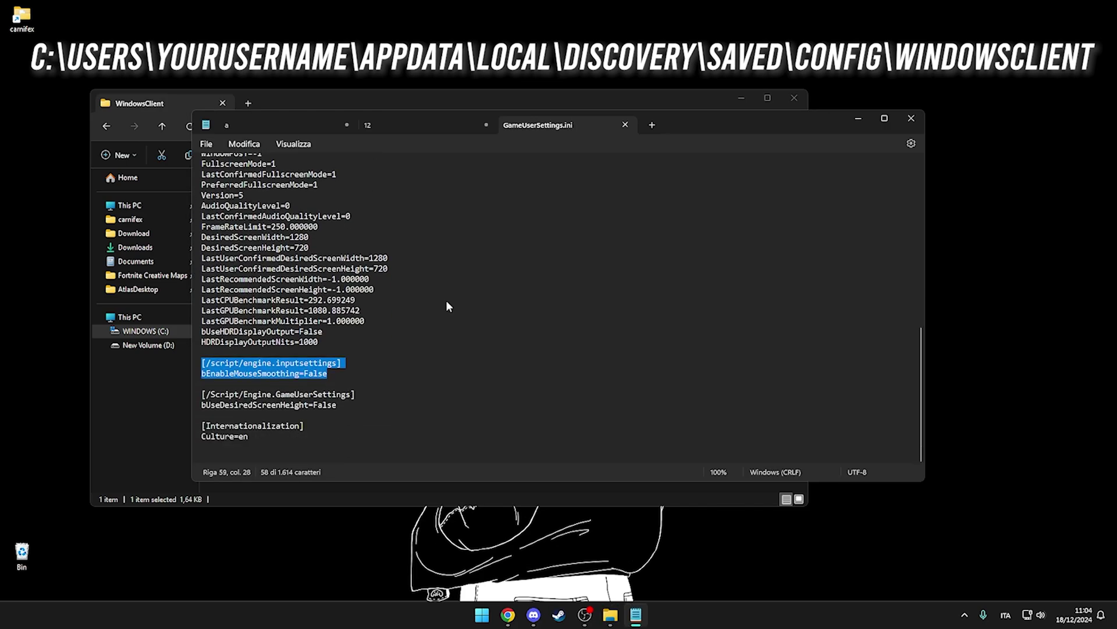
# Highlight the [/script/engine.inputsettings] and bEnableMouseSmoothing=False lines to check them, and close the file.
pyautogui.click(343, 375)
pyautogui.moveTo(343, 379); pyautogui.dragTo(194, 365)
pyautogui.click(344, 376)
pyautogui.moveTo(345, 376); pyautogui.dragTo(190, 362)
pyautogui.click(297, 371)
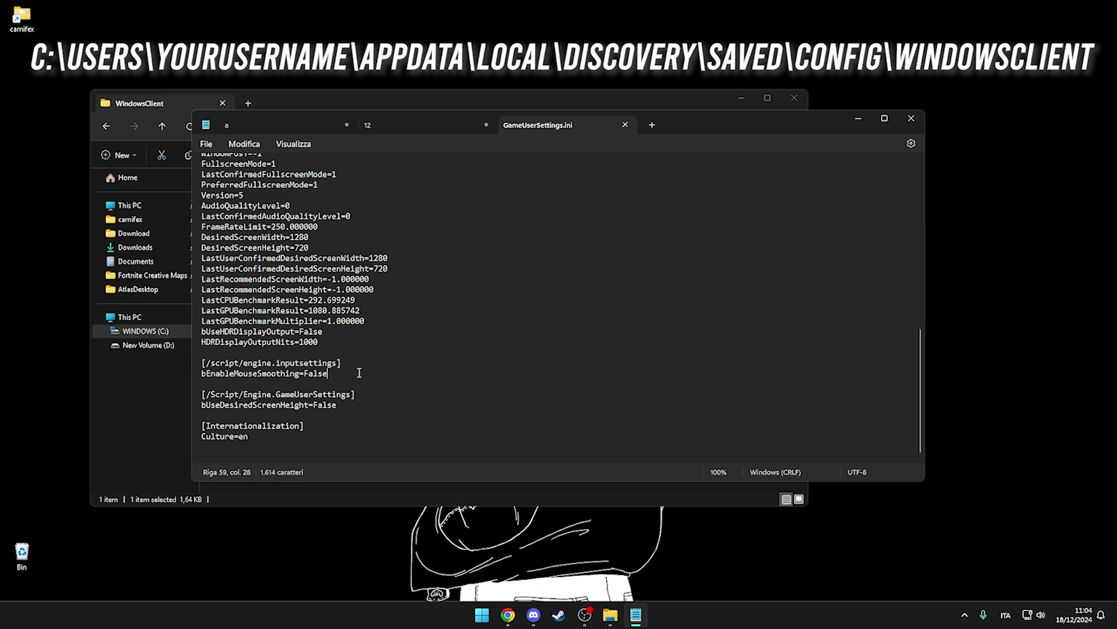
pyautogui.moveTo(349, 377); pyautogui.dragTo(194, 361)
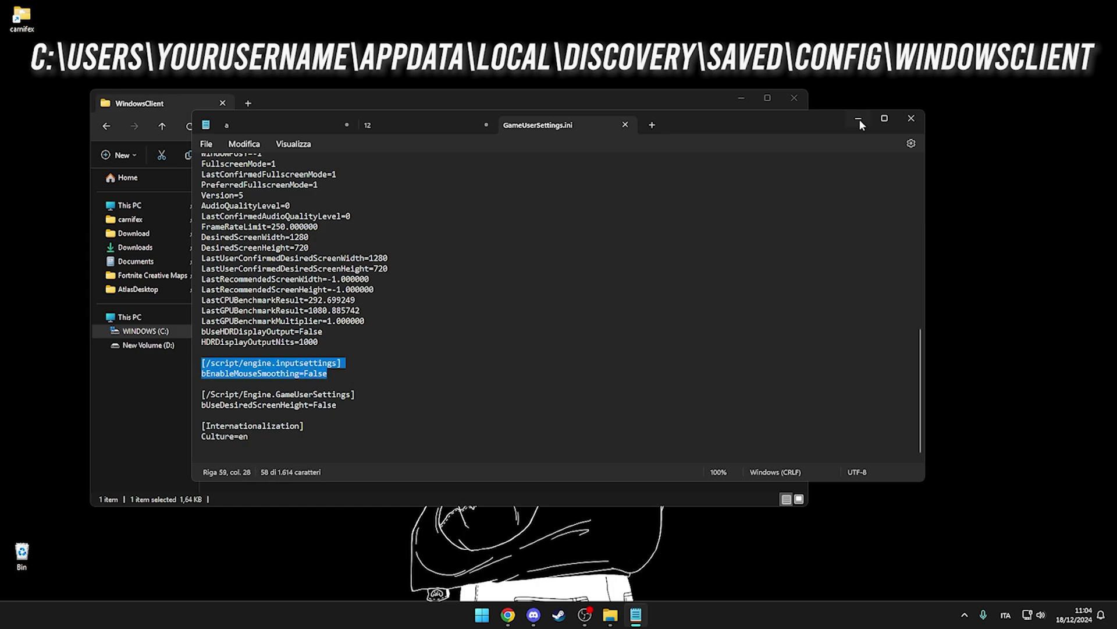
pyautogui.click(911, 118)
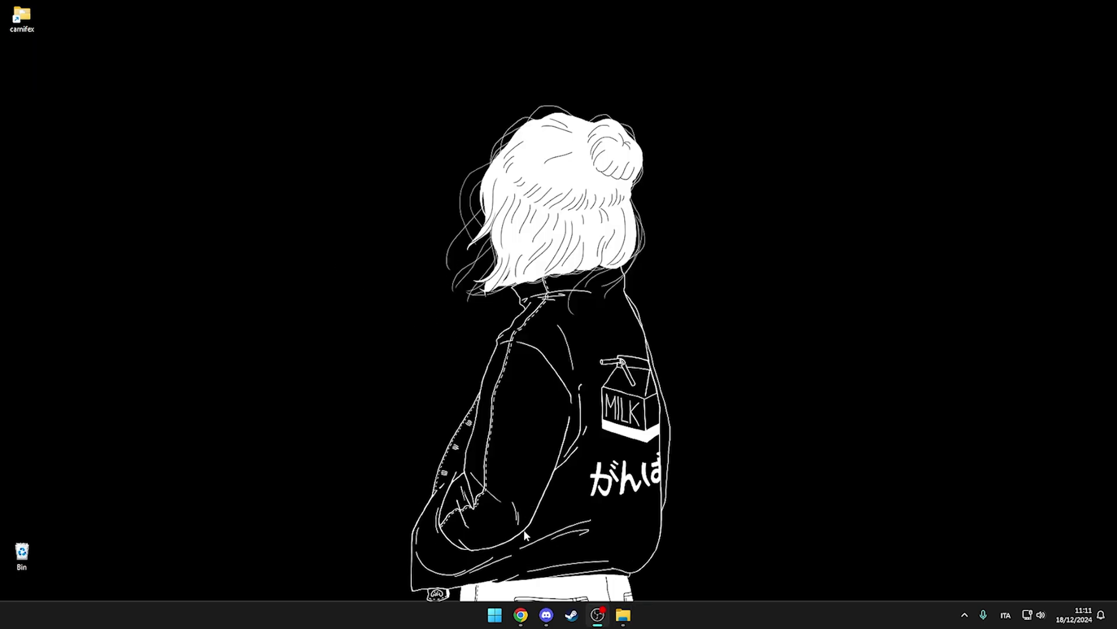
# Open the Windows Control Panel and go to the mouse settings under Hardware and Sound.
pyautogui.click(494, 614)
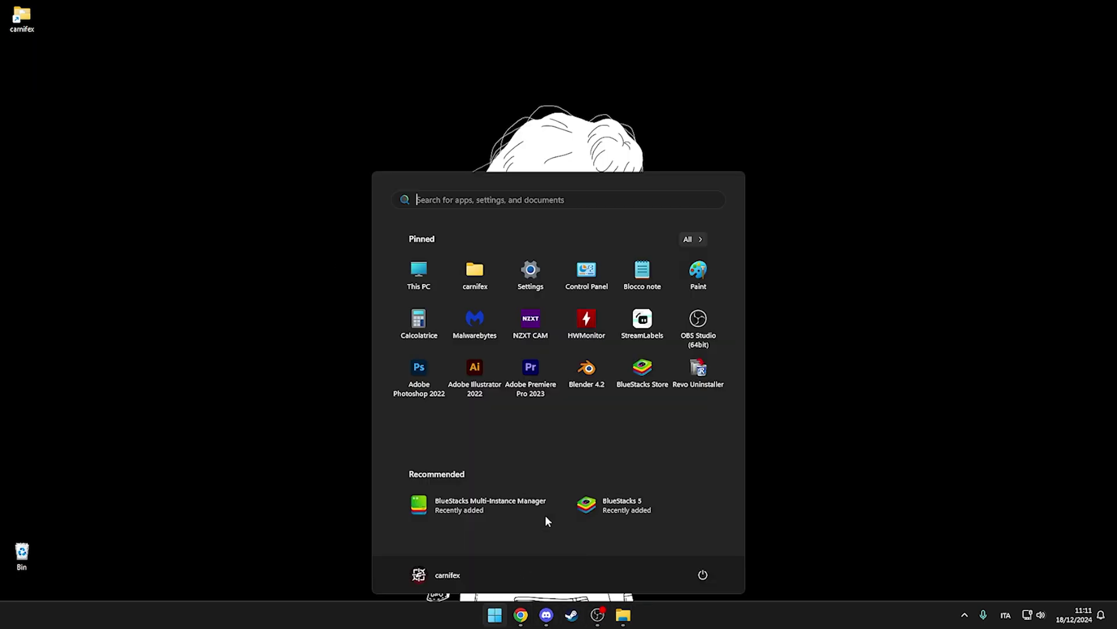
pyautogui.click(586, 271)
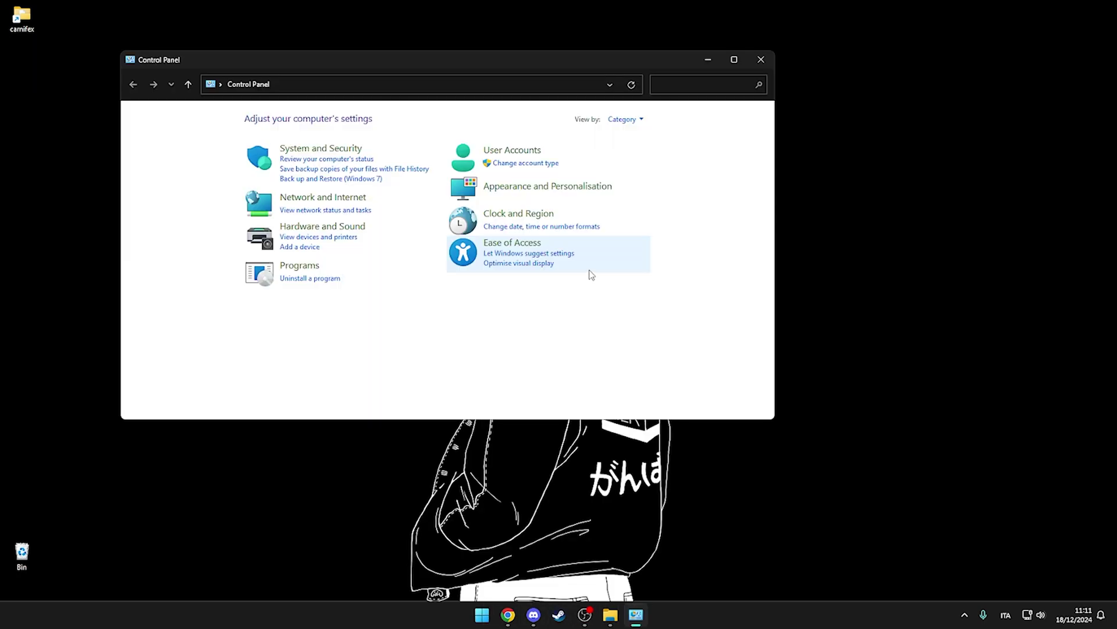
pyautogui.click(323, 227)
pyautogui.click(309, 129)
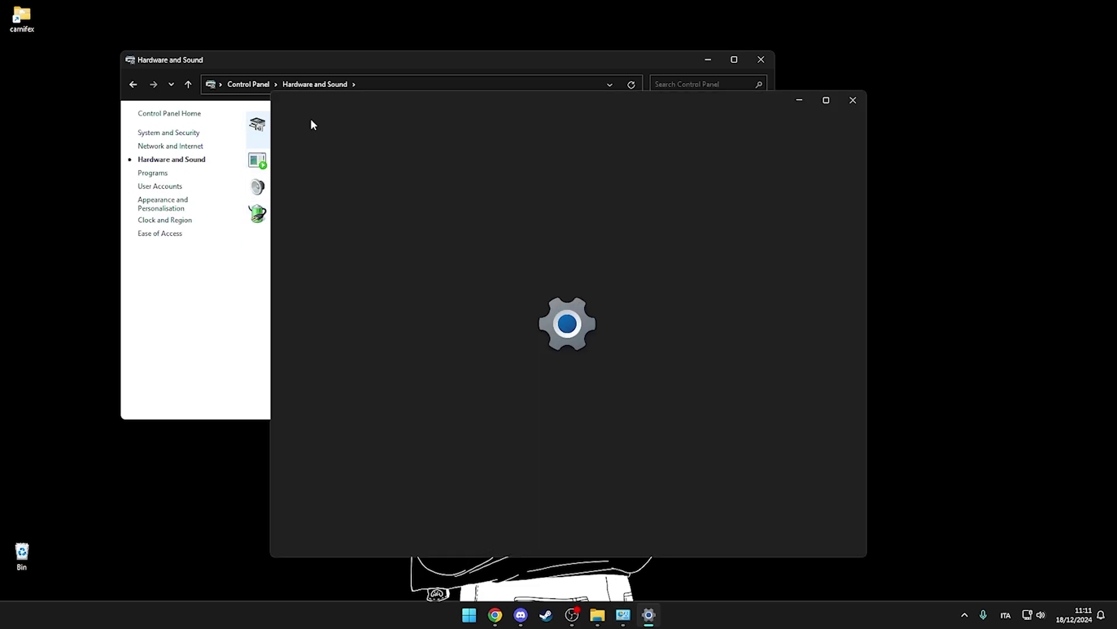
pyautogui.click(528, 314)
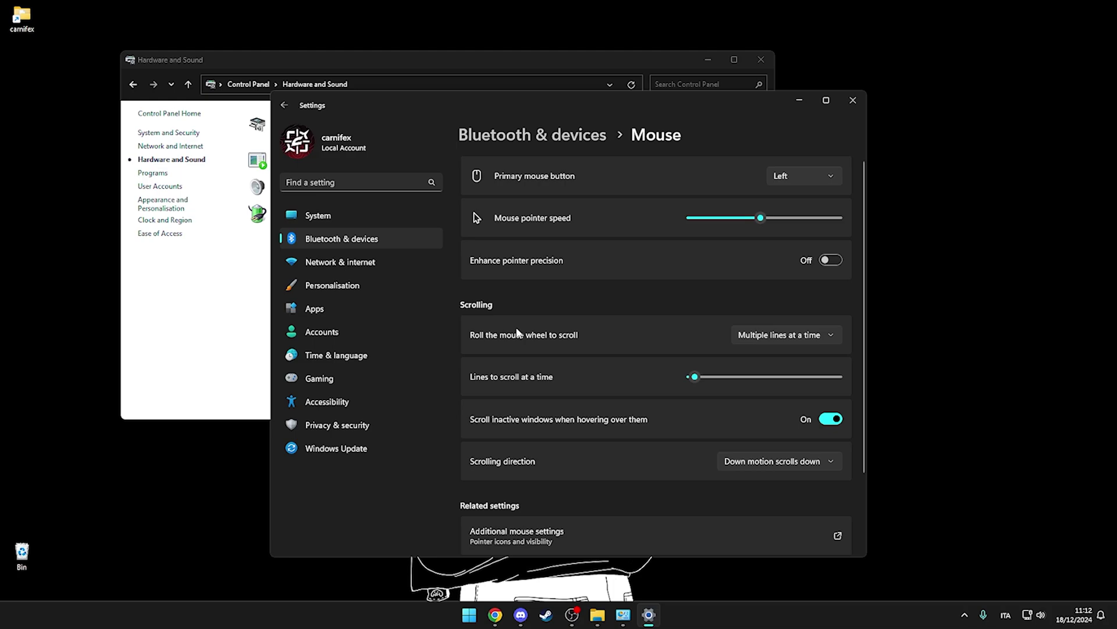
# Open the additional mouse settings, check the pointer speed and Enhance pointer precision options, and close the dialog.
pyautogui.scroll(-3, 512, 436)
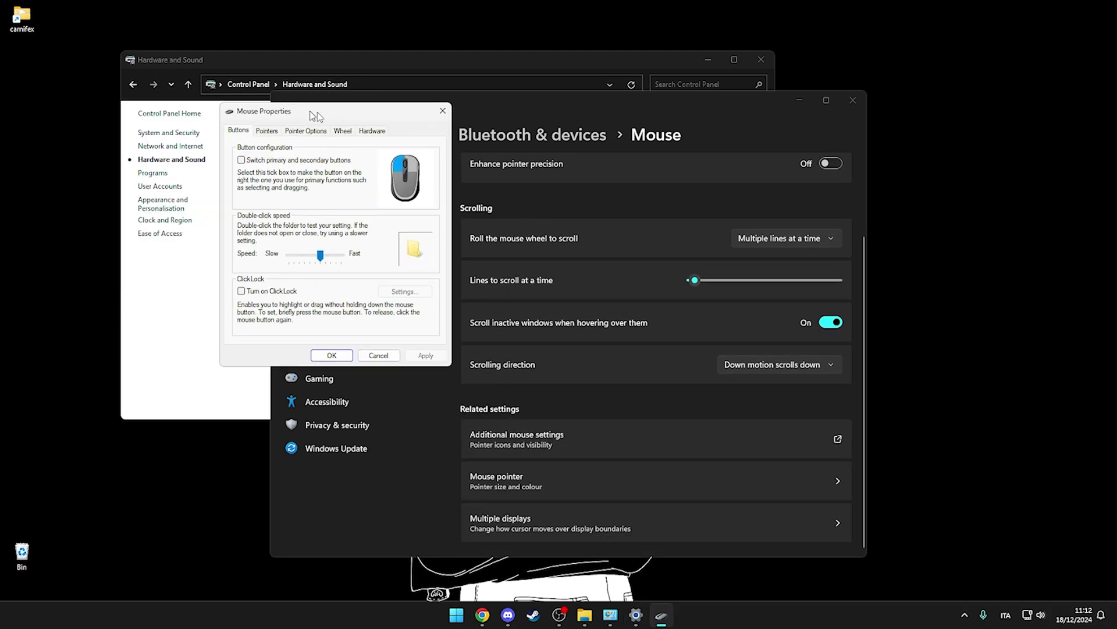
pyautogui.click(410, 146)
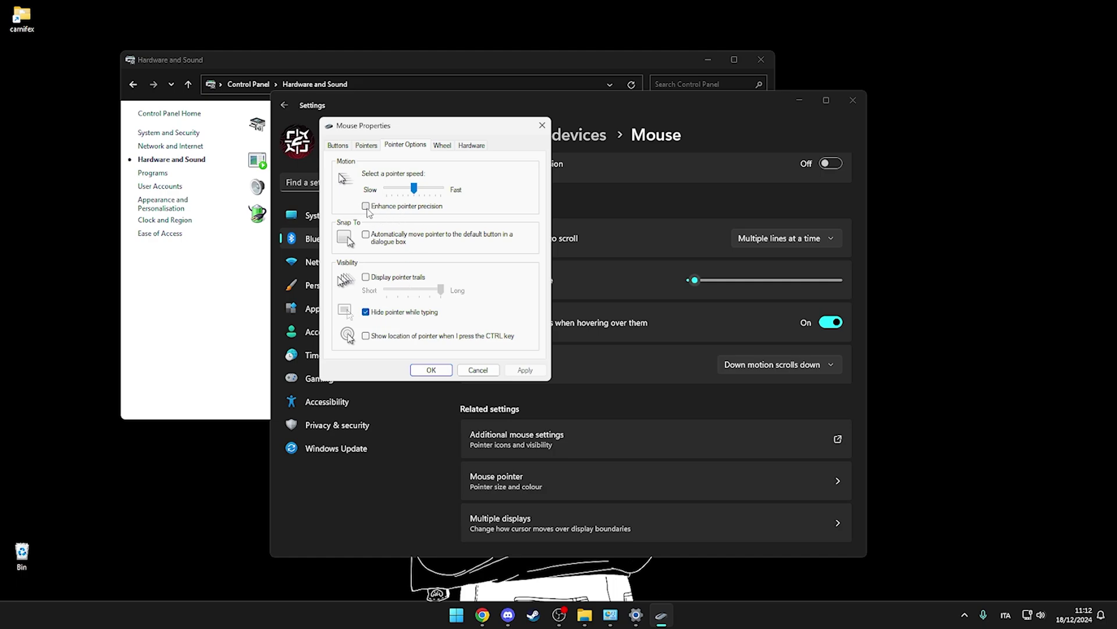
pyautogui.click(542, 126)
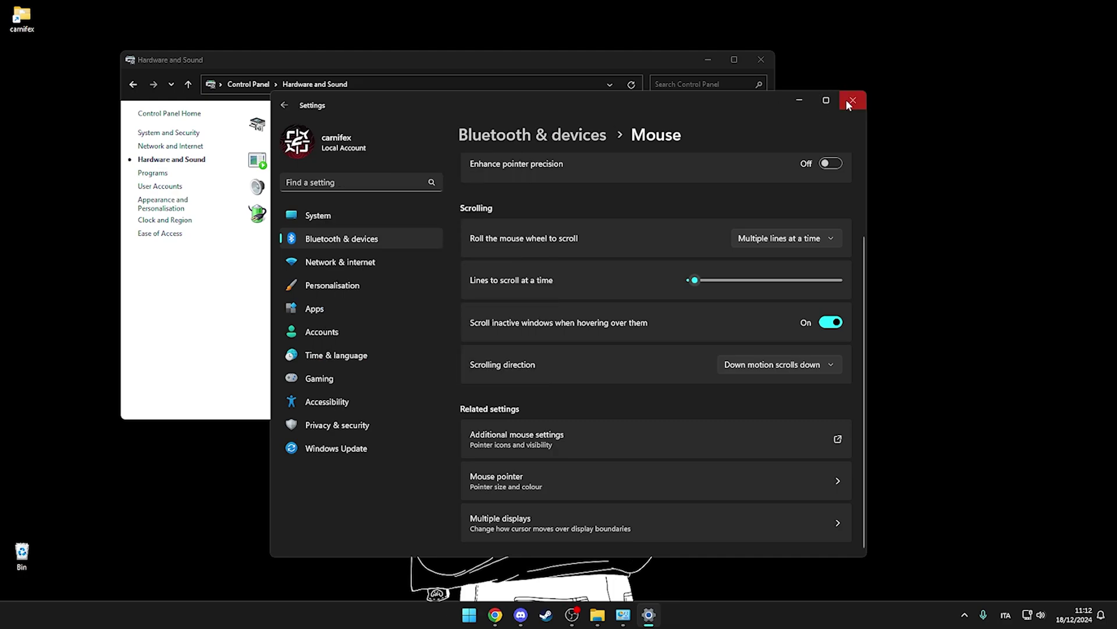
# Close the mouse settings window and go to the Ease of Access Centre from the Control Panel home.
pyautogui.click(852, 100)
pyautogui.moveTo(450, 59); pyautogui.dragTo(551, 106)
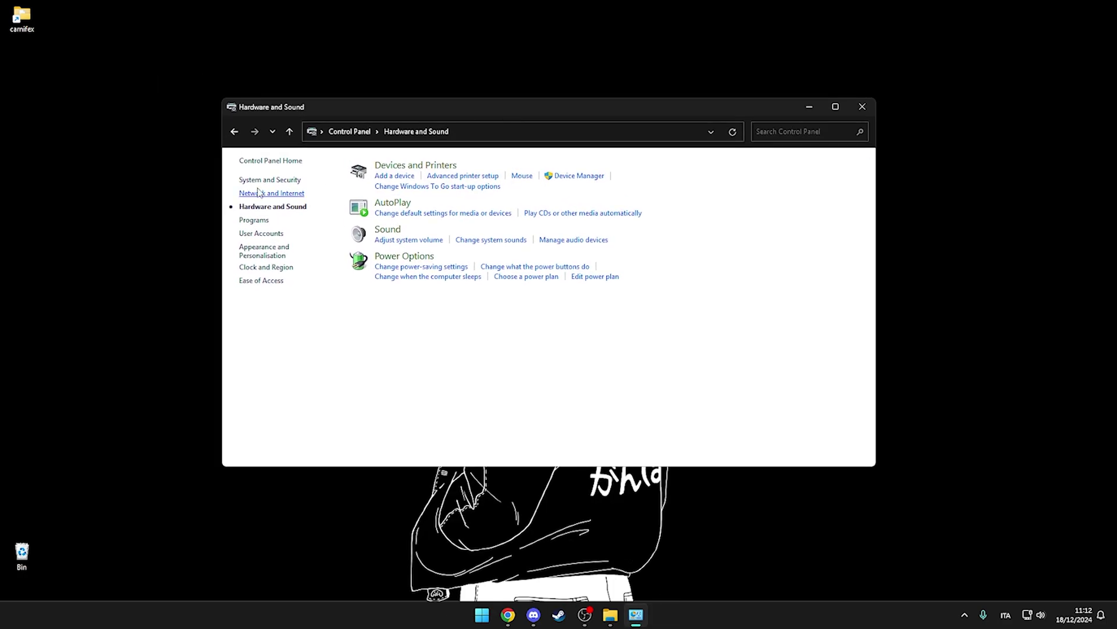
pyautogui.click(272, 162)
pyautogui.click(616, 290)
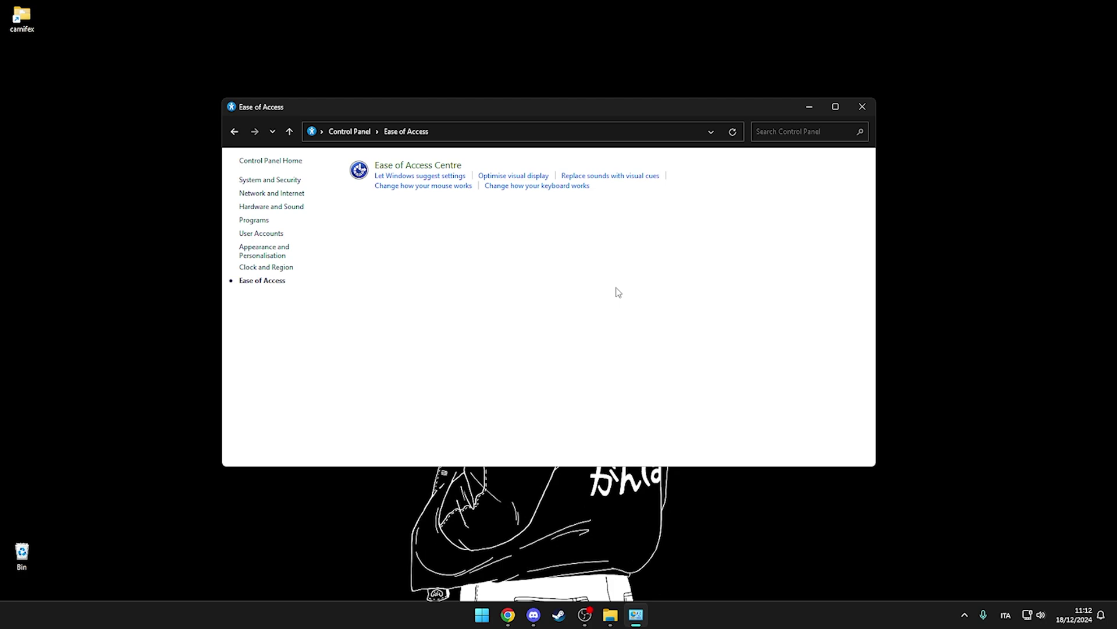
pyautogui.click(417, 167)
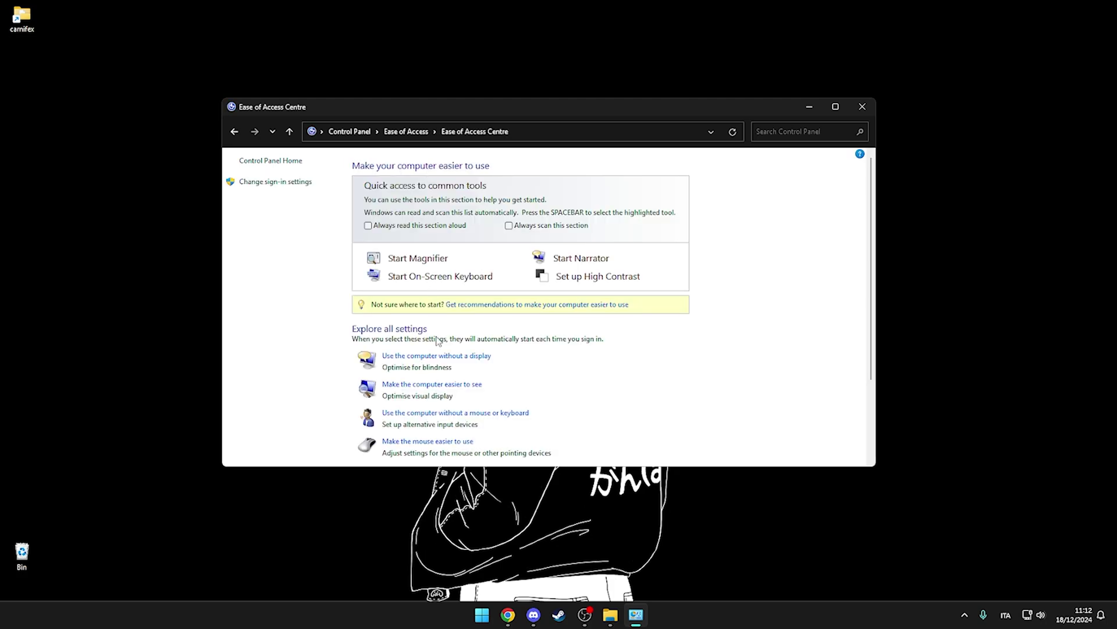
# Open the options for making the mouse easier to use and go to the Mouse Keys setup.
pyautogui.scroll(-4, 448, 334)
pyautogui.click(430, 331)
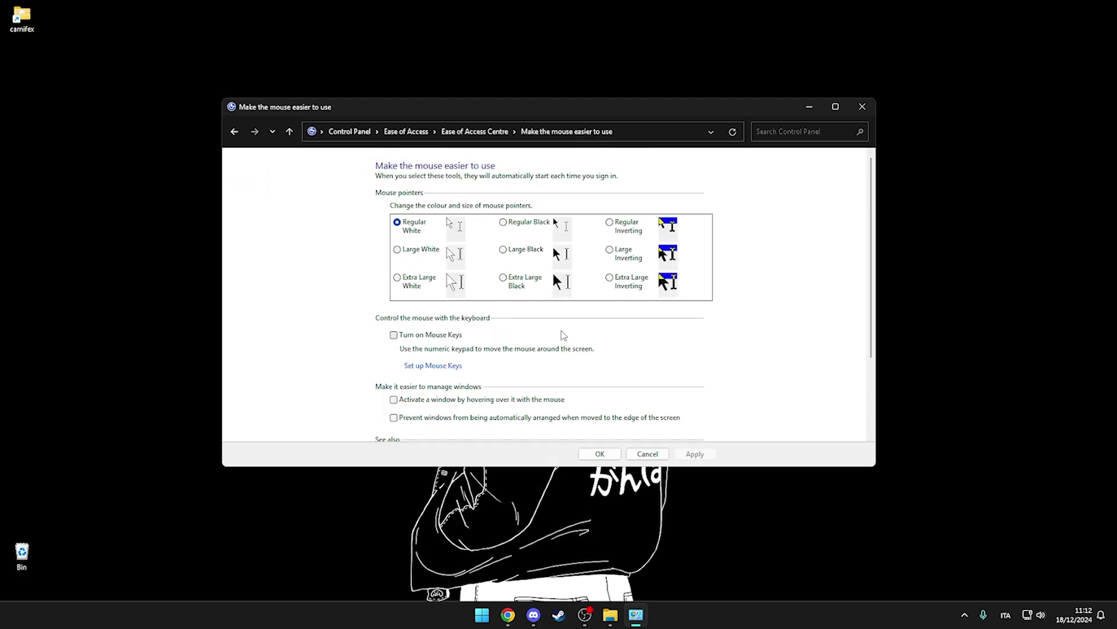
pyautogui.scroll(-1, 522, 351)
pyautogui.click(442, 319)
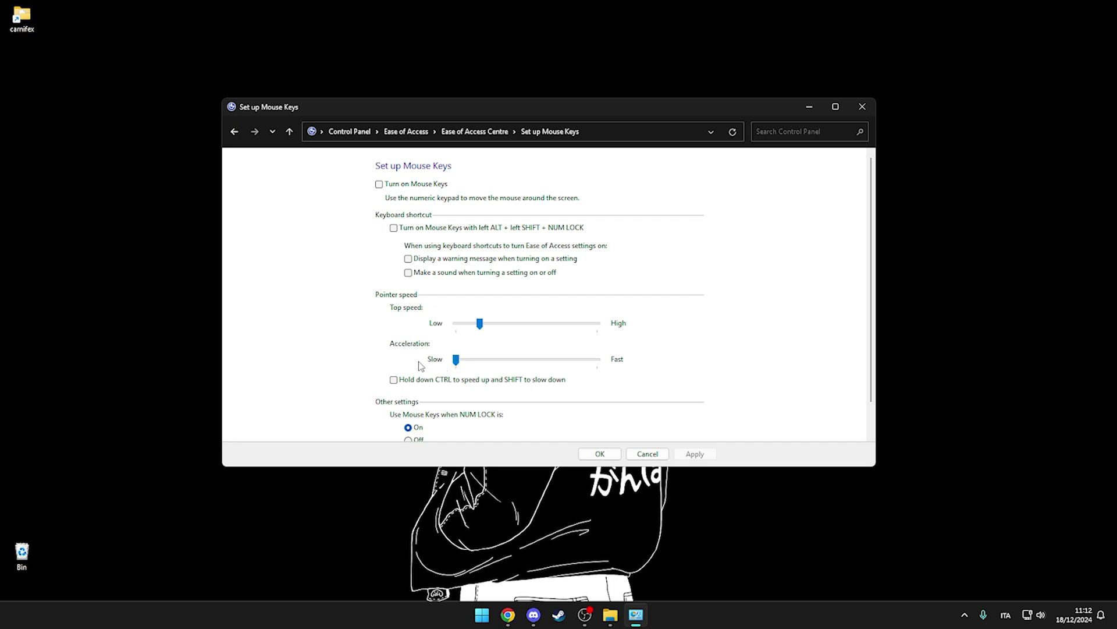
# Check the Mouse Keys options, including pointer top speed and acceleration, and close the Control Panel without changing them.
pyautogui.scroll(-1, 512, 352)
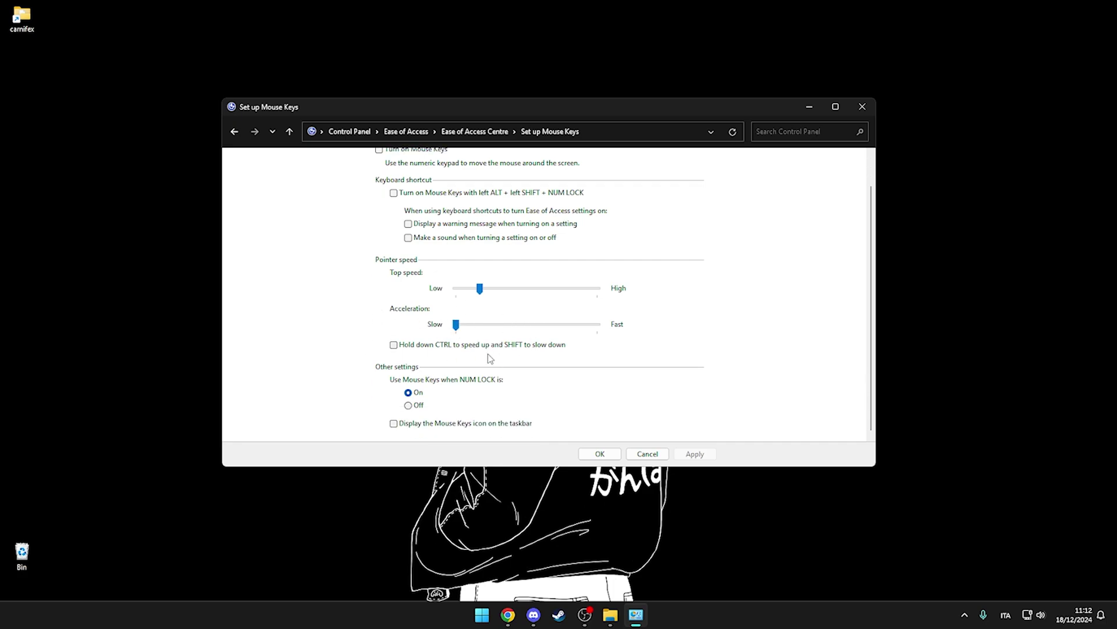
pyautogui.scroll(1, 477, 364)
pyautogui.scroll(-1, 469, 369)
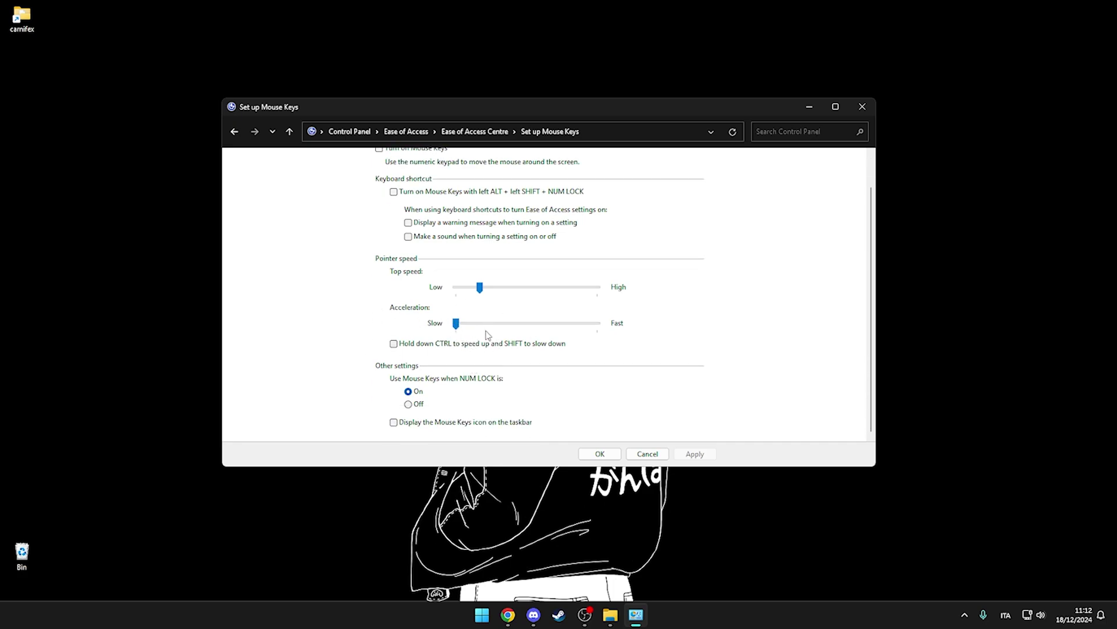
pyautogui.scroll(1, 490, 363)
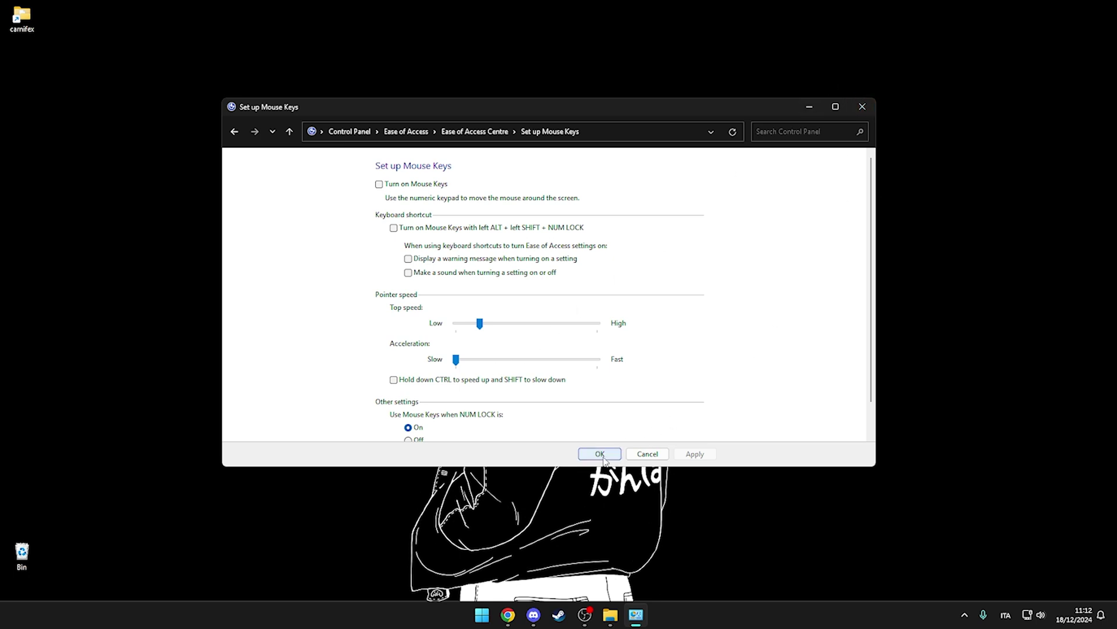
pyautogui.click(862, 107)
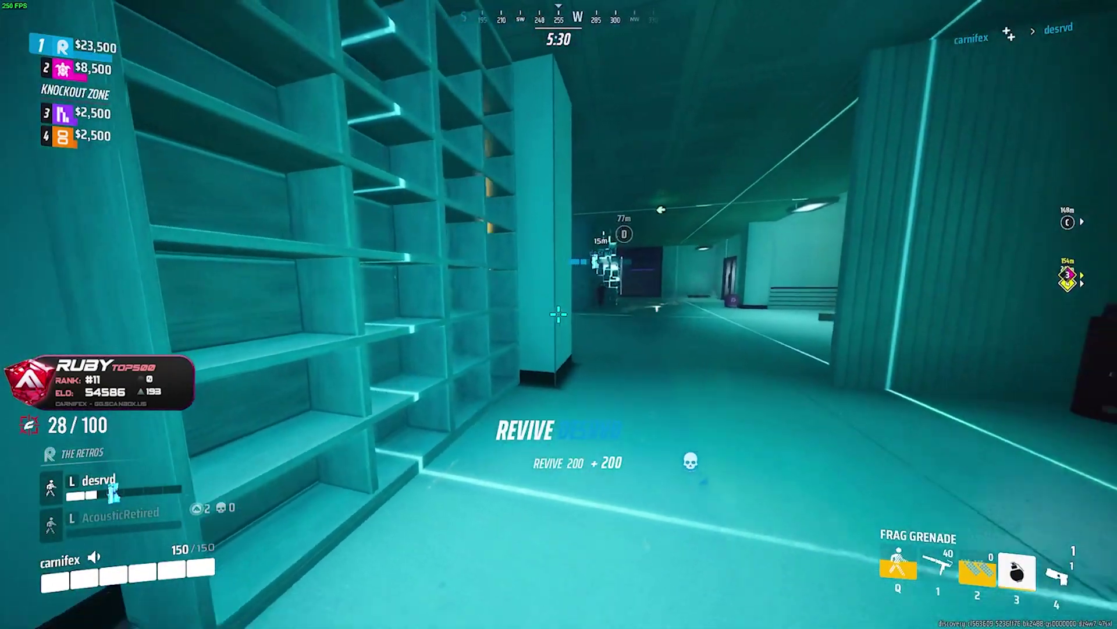
pyautogui.click(558, 314)
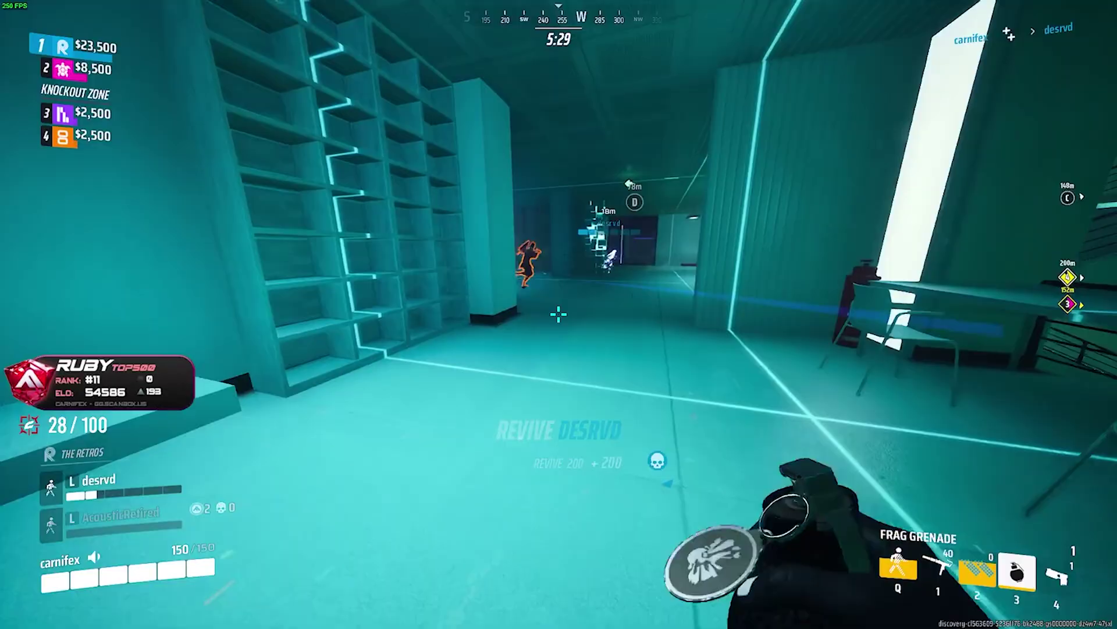
pyautogui.press('1')
pyautogui.click(559, 314)
pyautogui.click(559, 314)
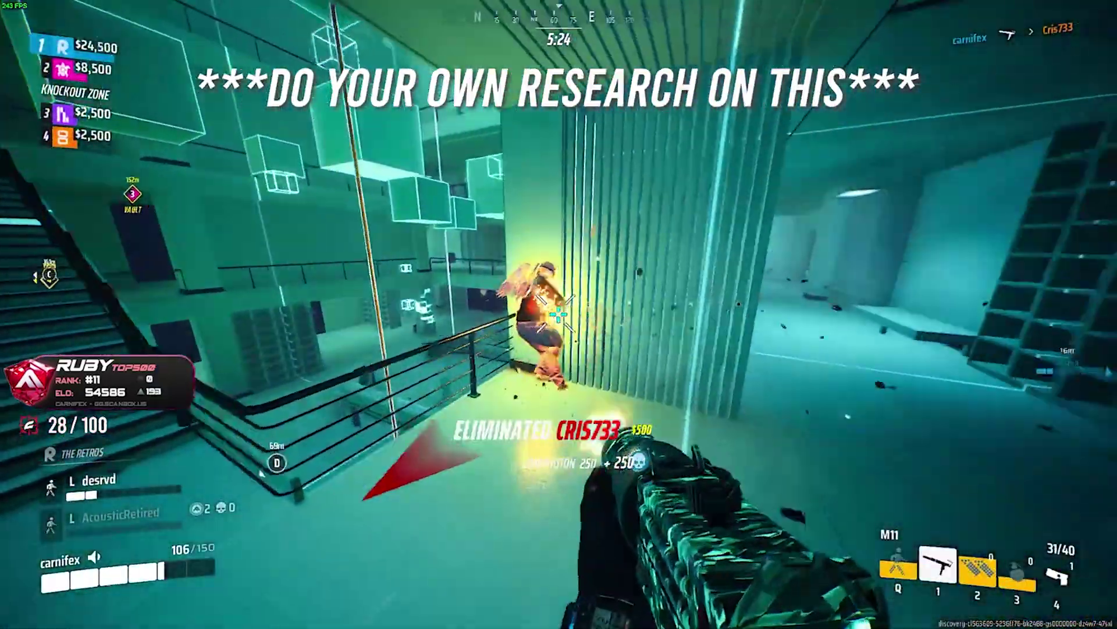
pyautogui.click(559, 315)
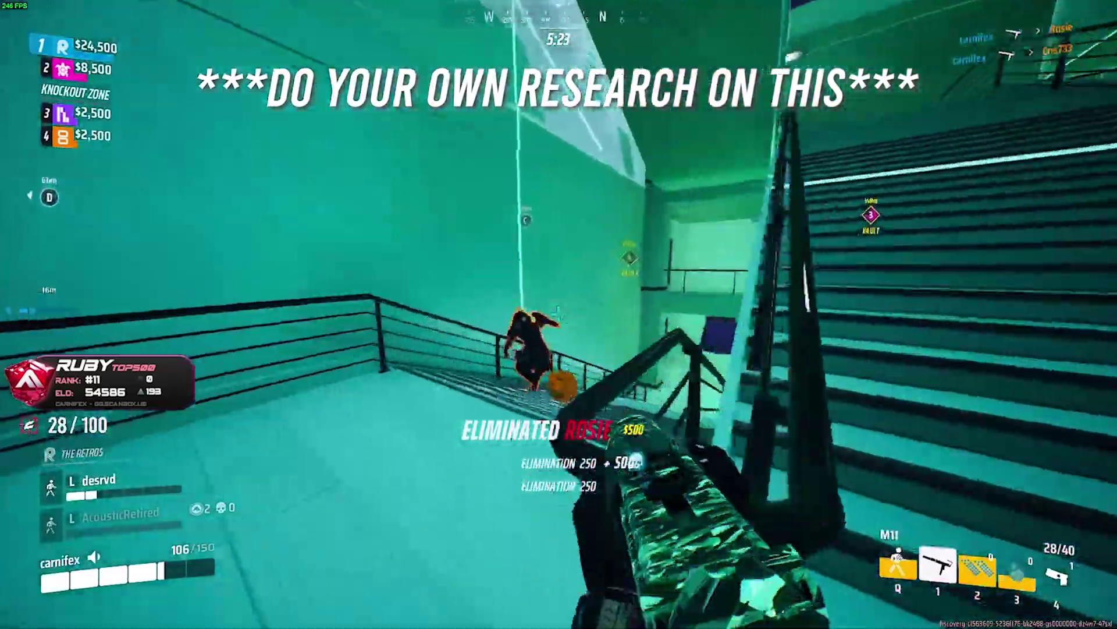
pyautogui.click(558, 314)
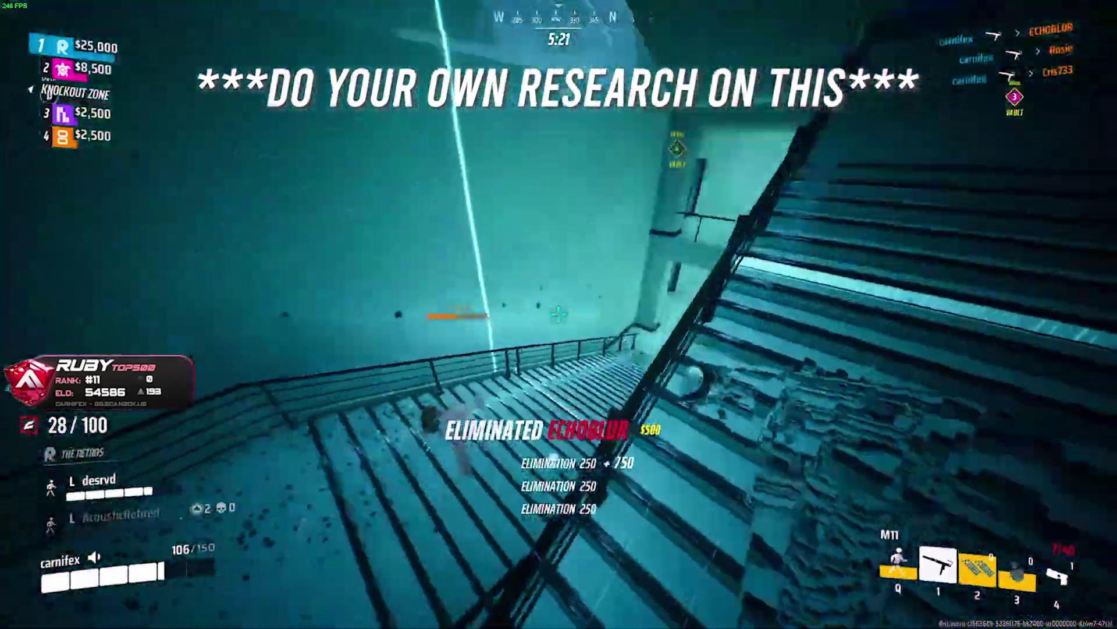
pyautogui.click(558, 314)
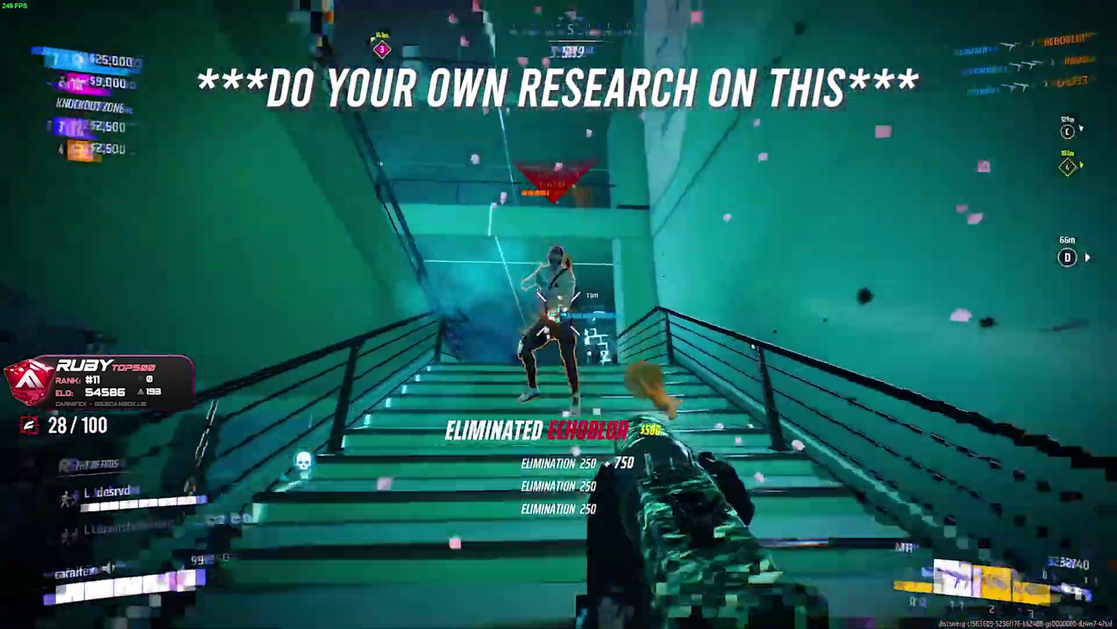
pyautogui.click(559, 314)
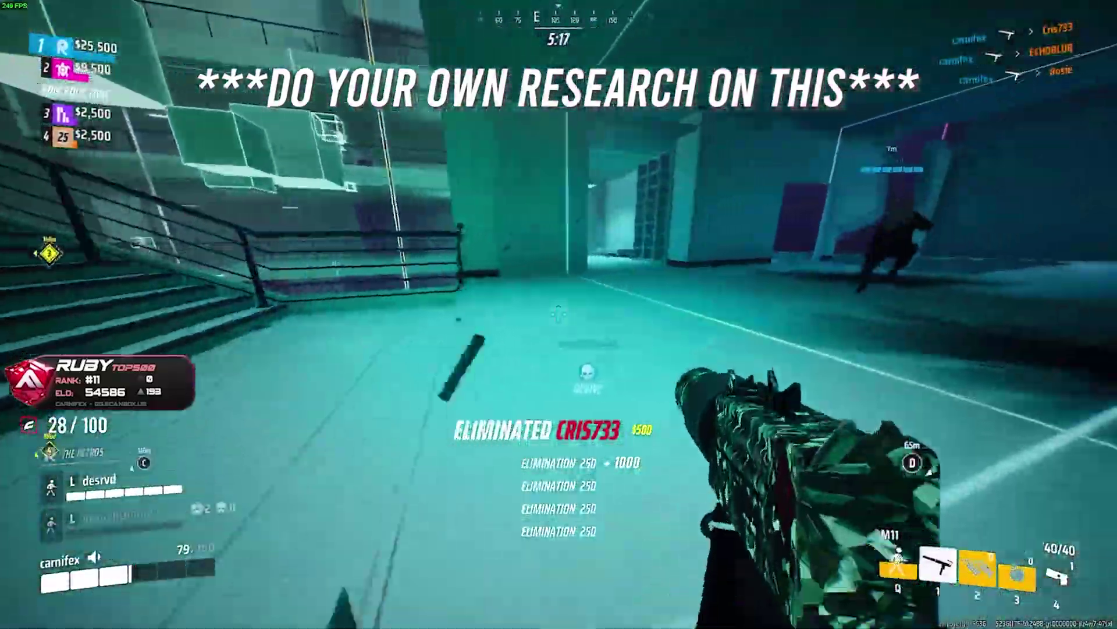
pyautogui.press('4')
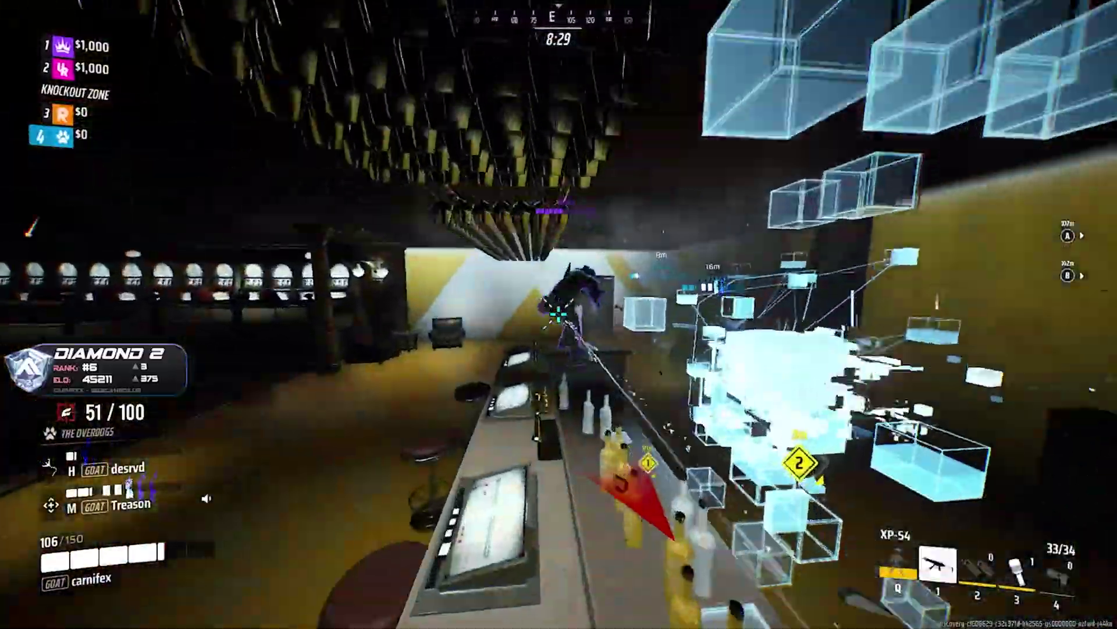